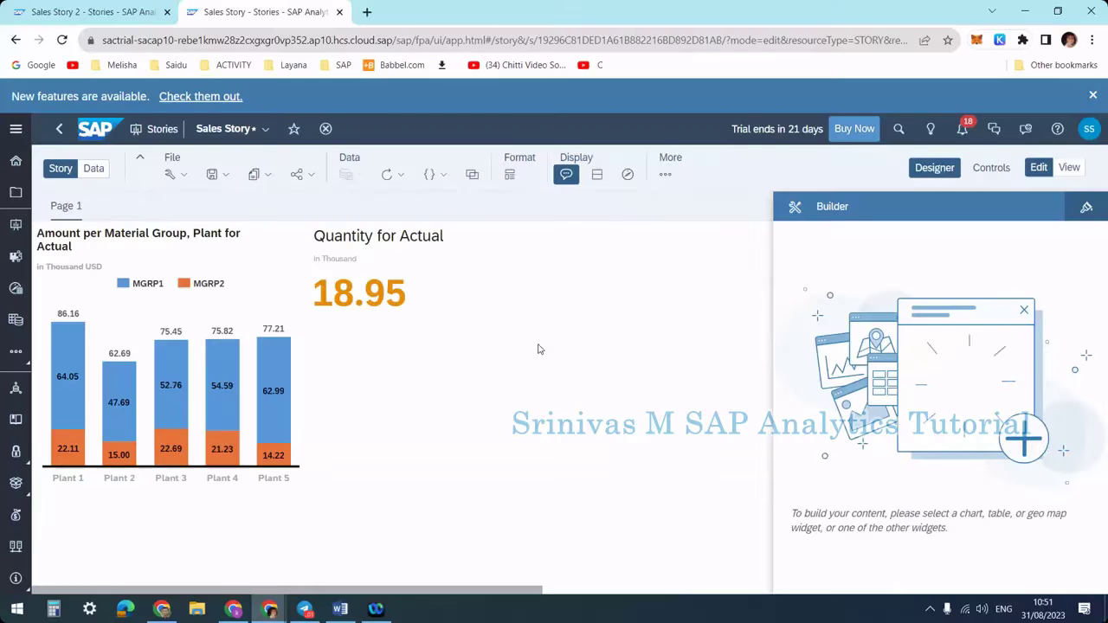
- Check that the Quantity for Actual tile uses the Indicator Numeric Point type, and save the Sales Story
click(410, 268)
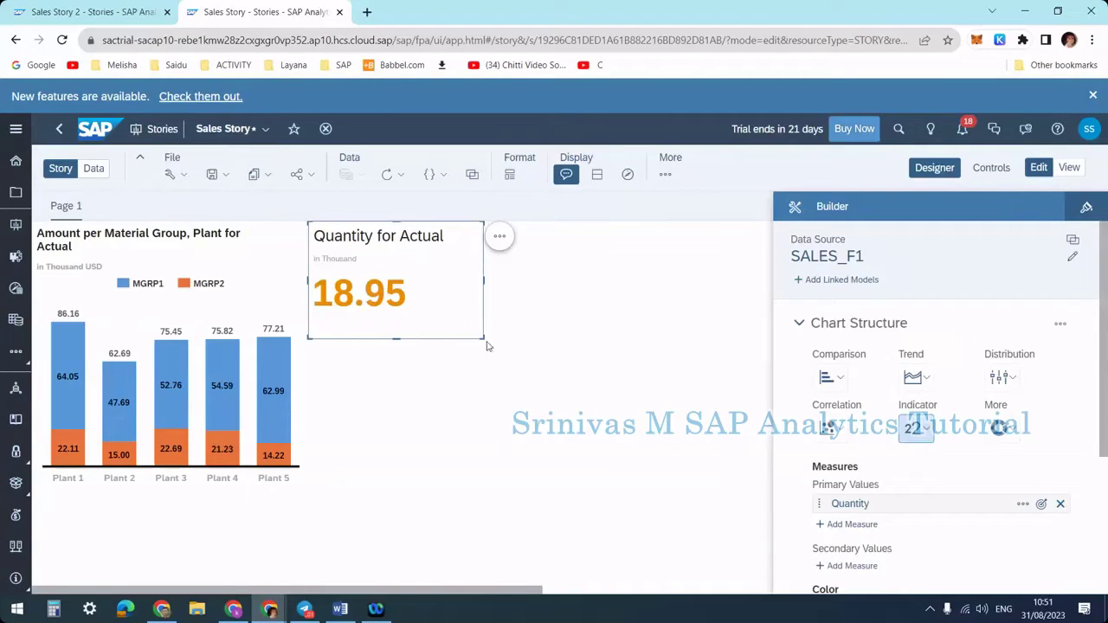
click(933, 432)
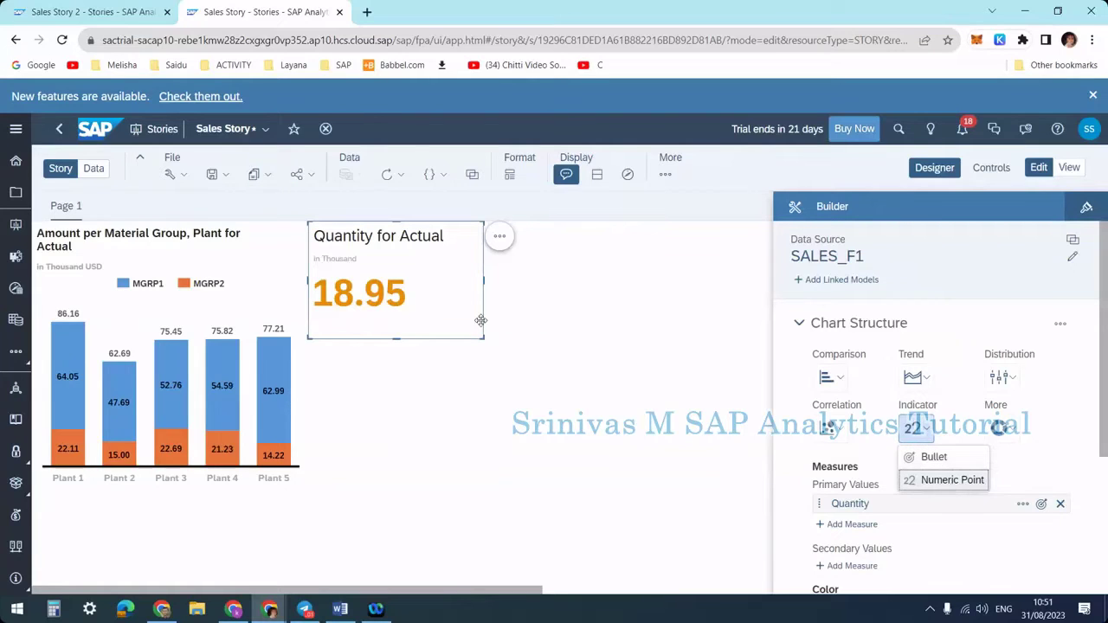
click(450, 306)
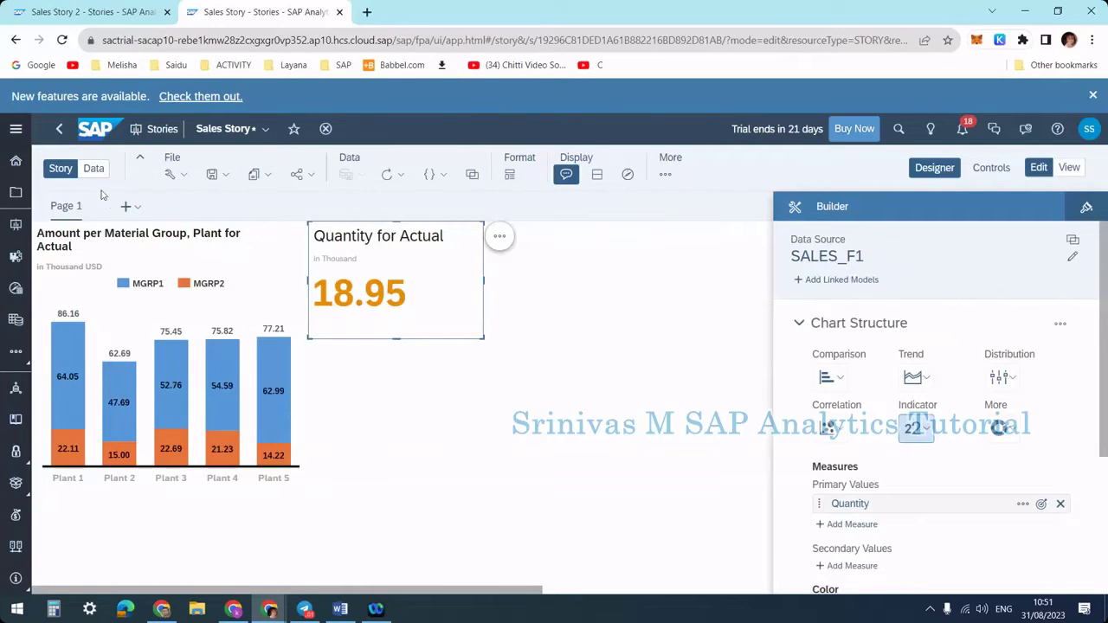
key(ctrl+s)
scroll(936, 493, down, 3)
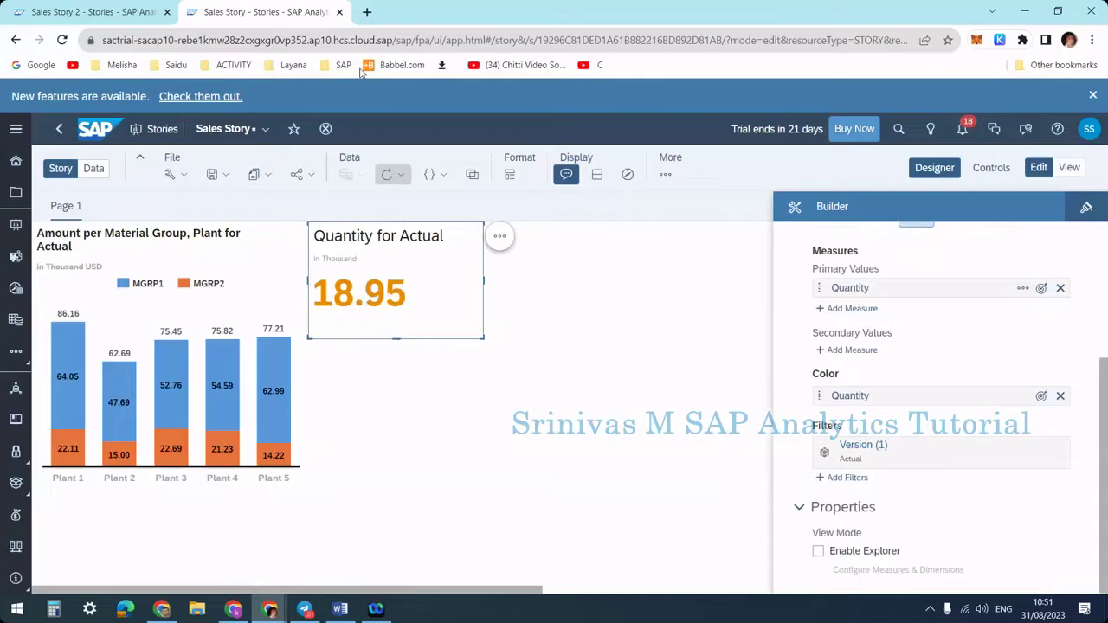
- From SAP Analytics Cloud Home in a new tab, create a blank Canvas story in Optimized Design Experience
click(367, 11)
click(342, 65)
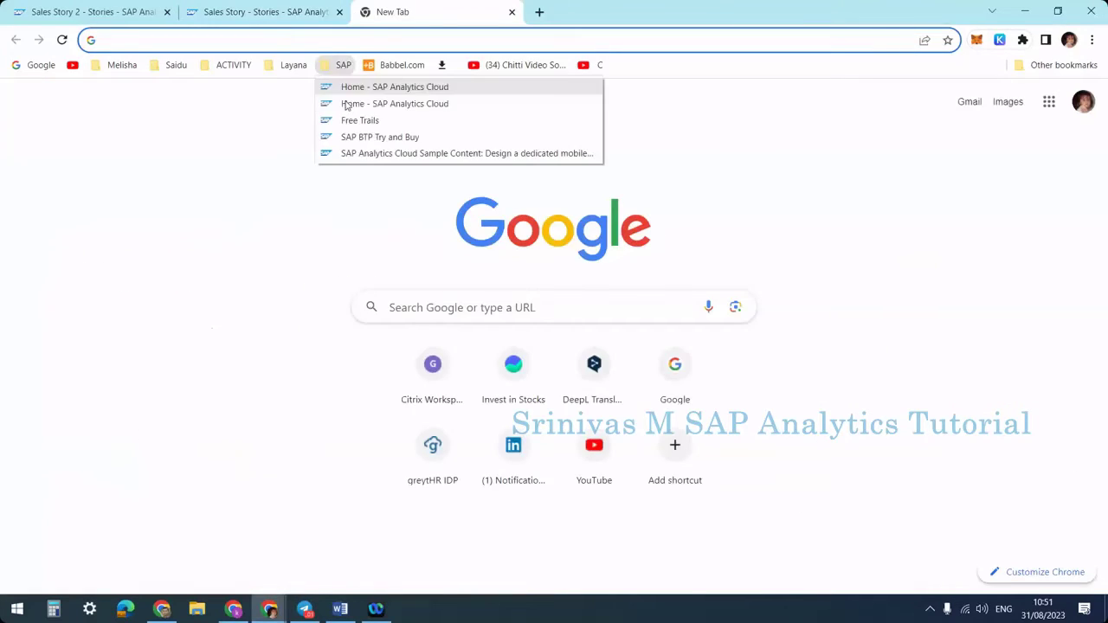
click(381, 102)
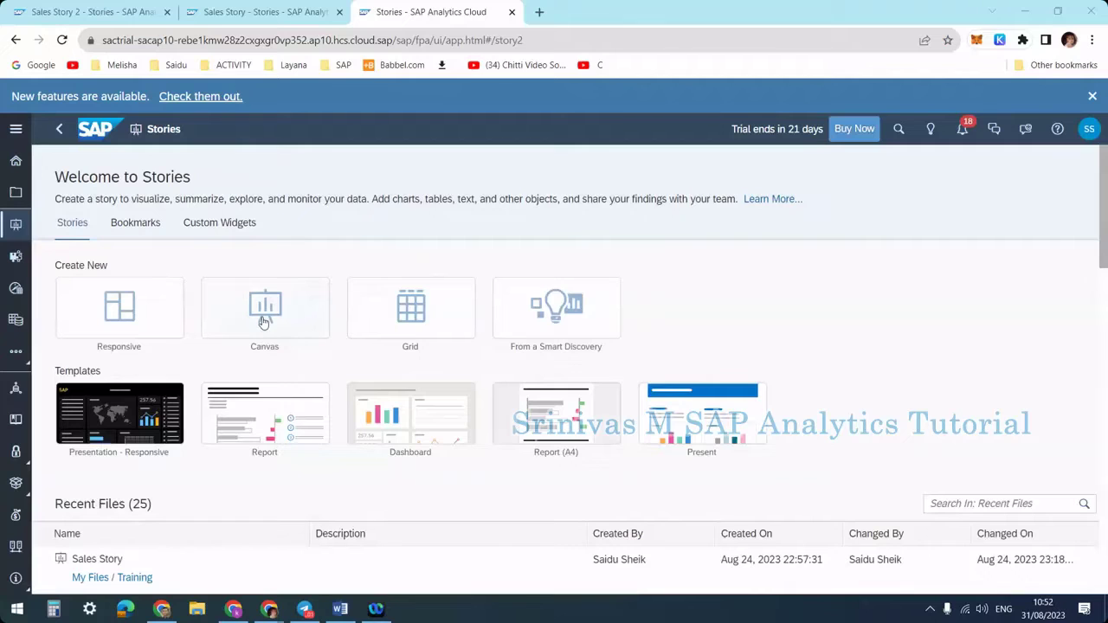
click(264, 320)
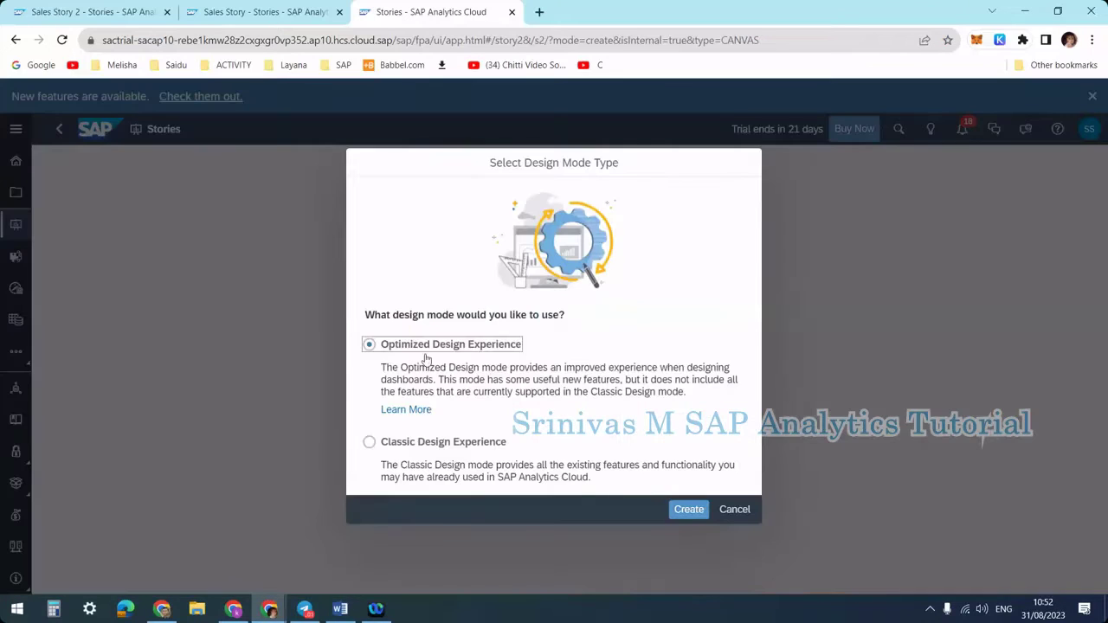
click(691, 511)
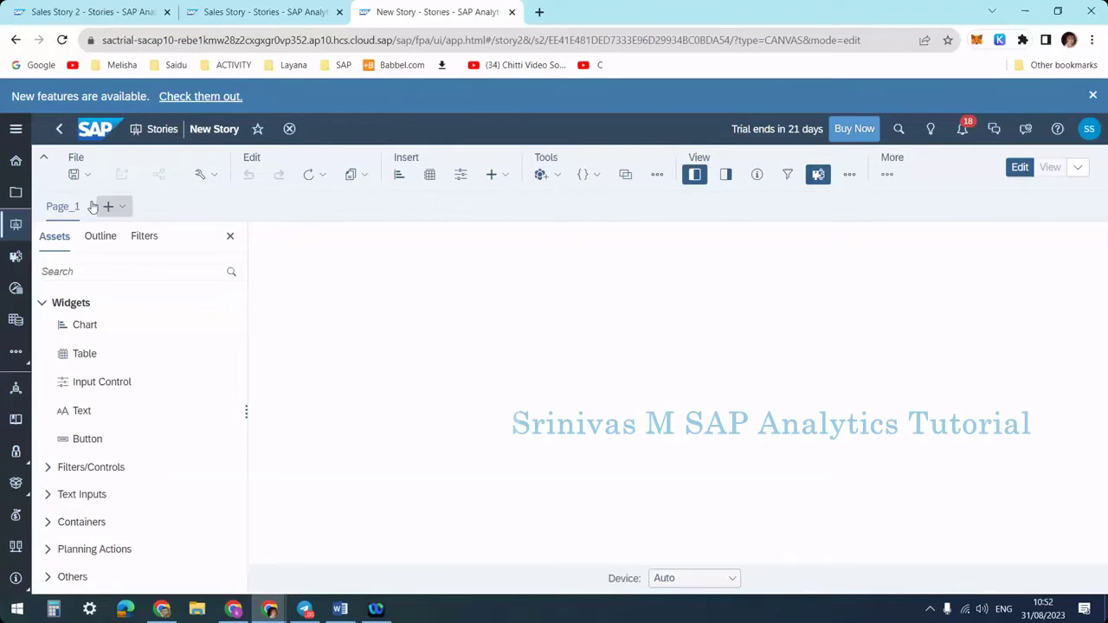
- Add the data model to the new story and show Page_1's Styling panel
click(541, 174)
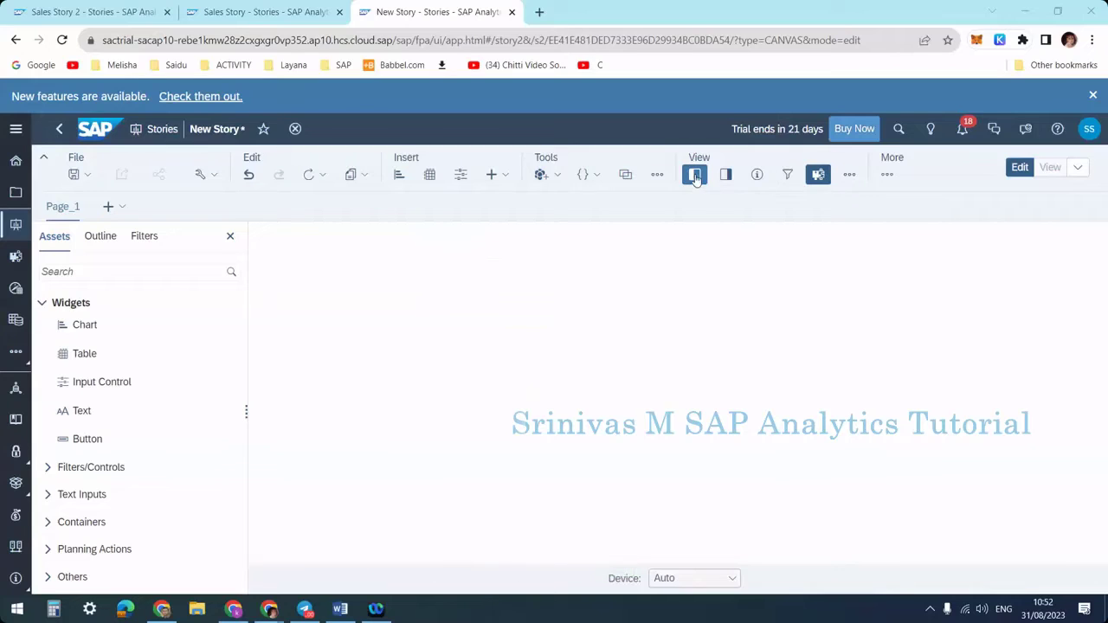
click(724, 176)
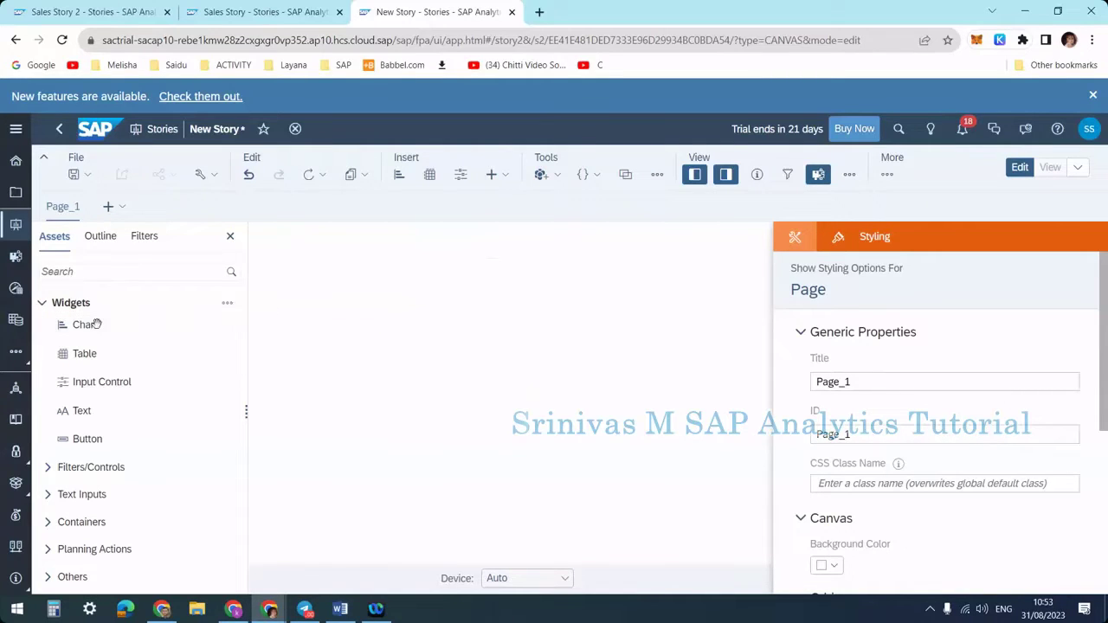
- Place a new chart on the canvas with Quantity as its measure
drag(97, 324, 350, 309)
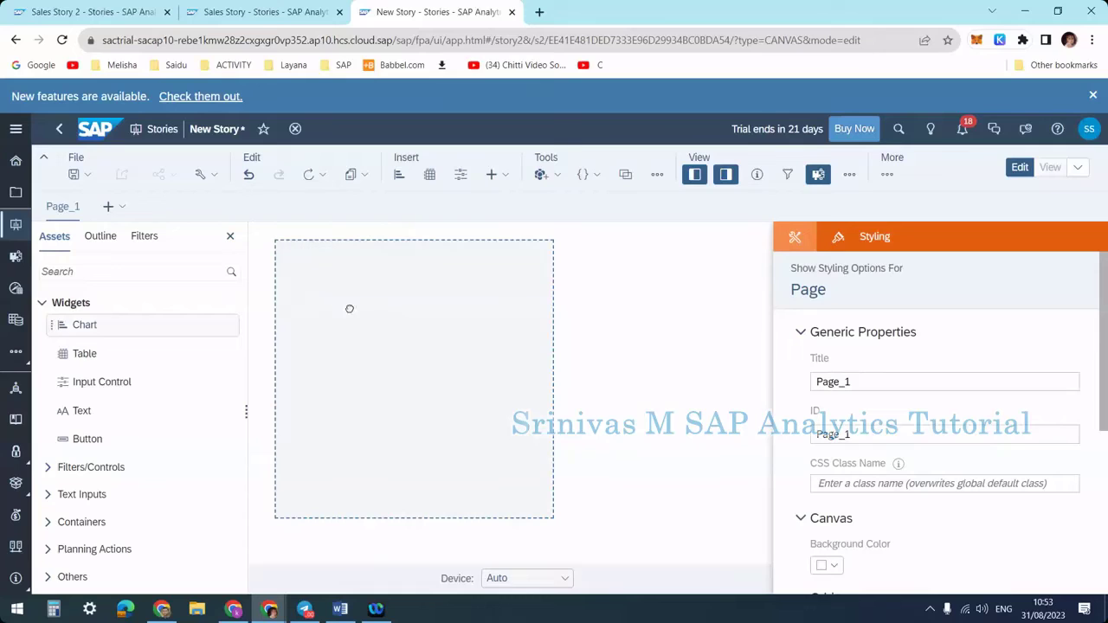
drag(402, 340, 403, 341)
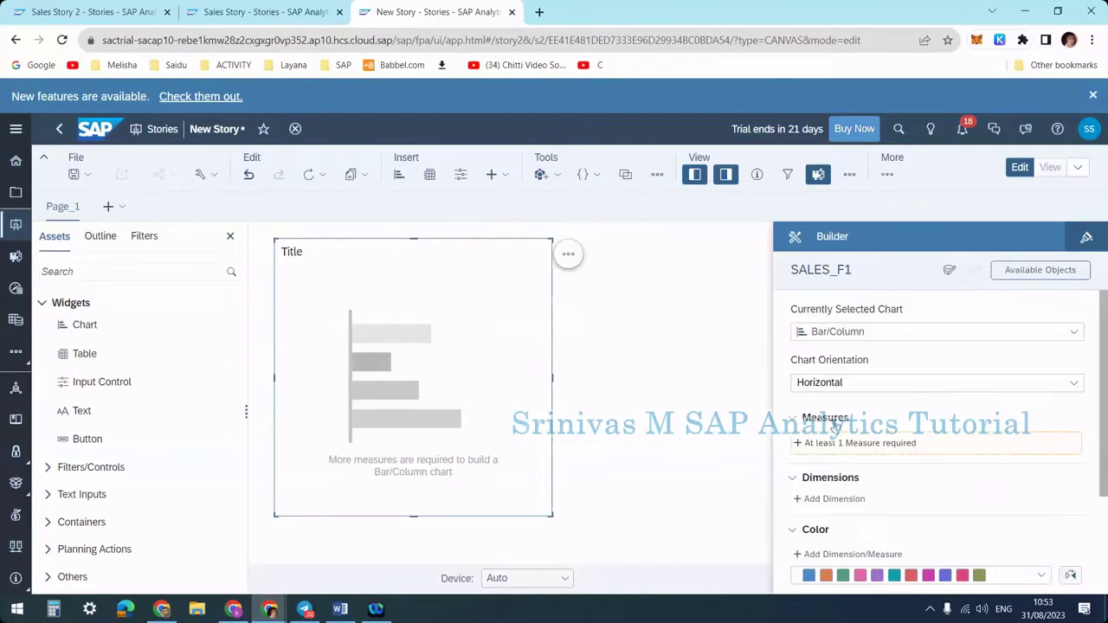
scroll(892, 418, down, 3)
scroll(892, 418, up, 3)
click(831, 452)
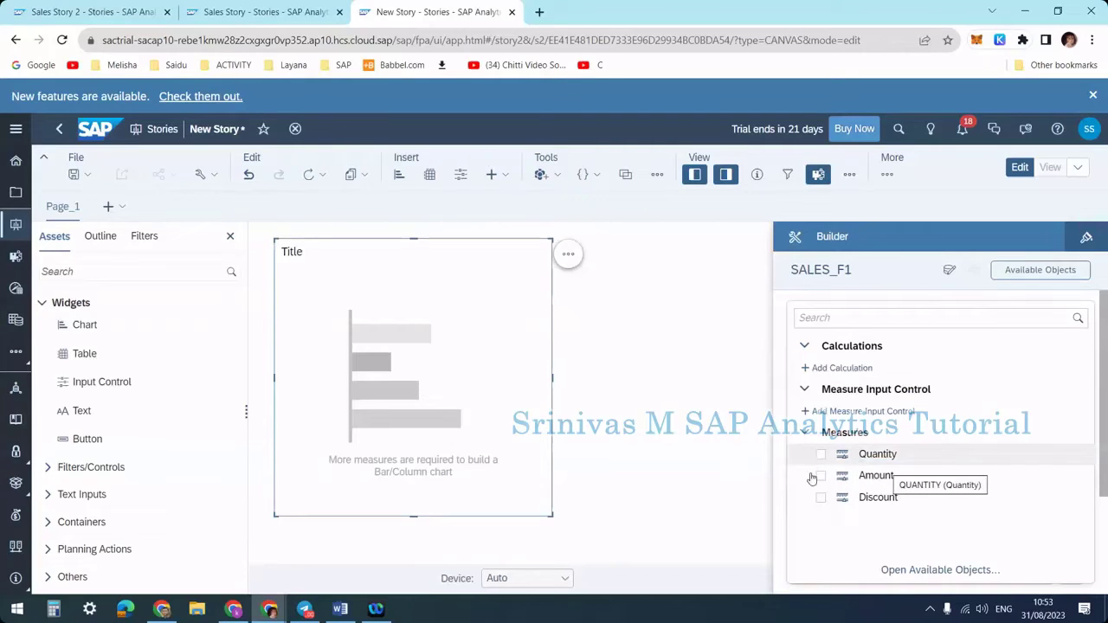
click(822, 456)
click(776, 518)
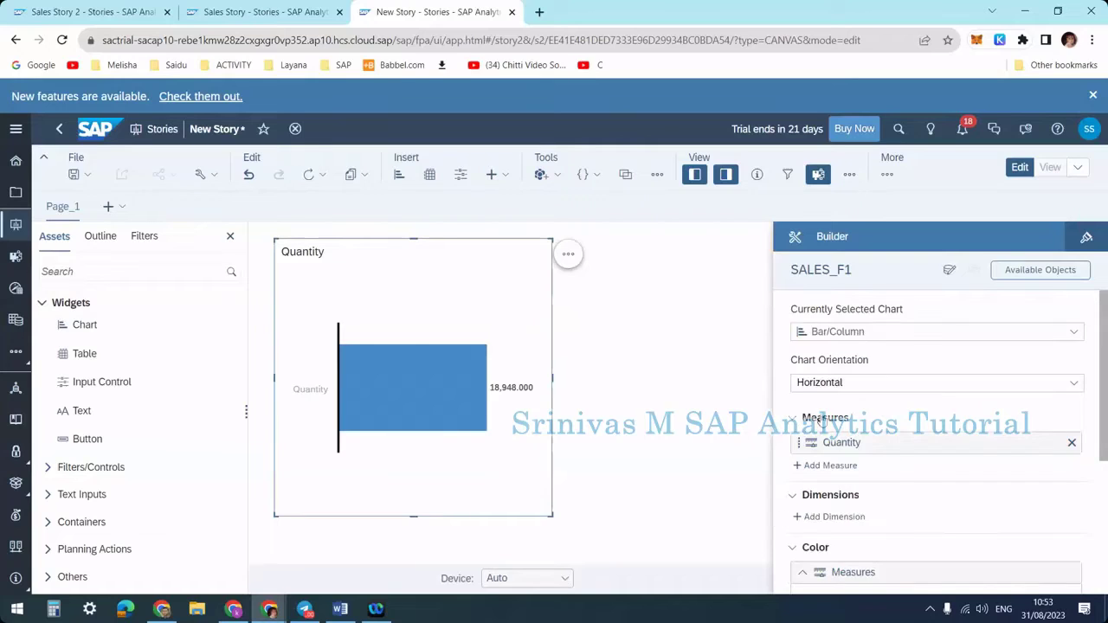
- Change the chart type to Numeric Point, showing 18,948.000
click(870, 336)
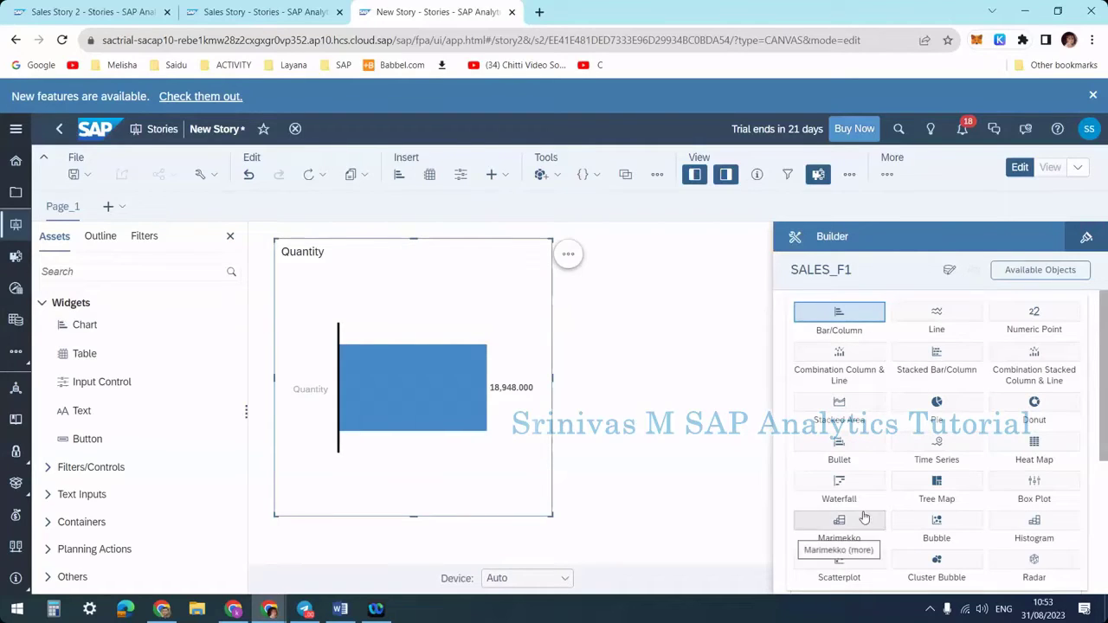
click(1033, 313)
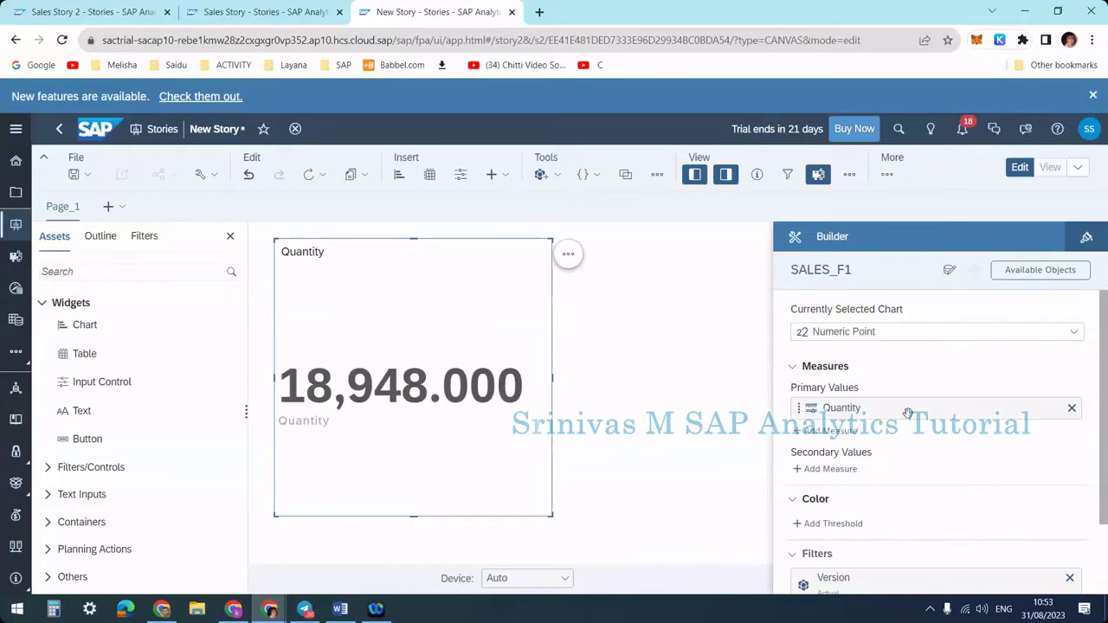
scroll(930, 445, down, 2)
scroll(866, 389, up, 2)
scroll(852, 483, down, 3)
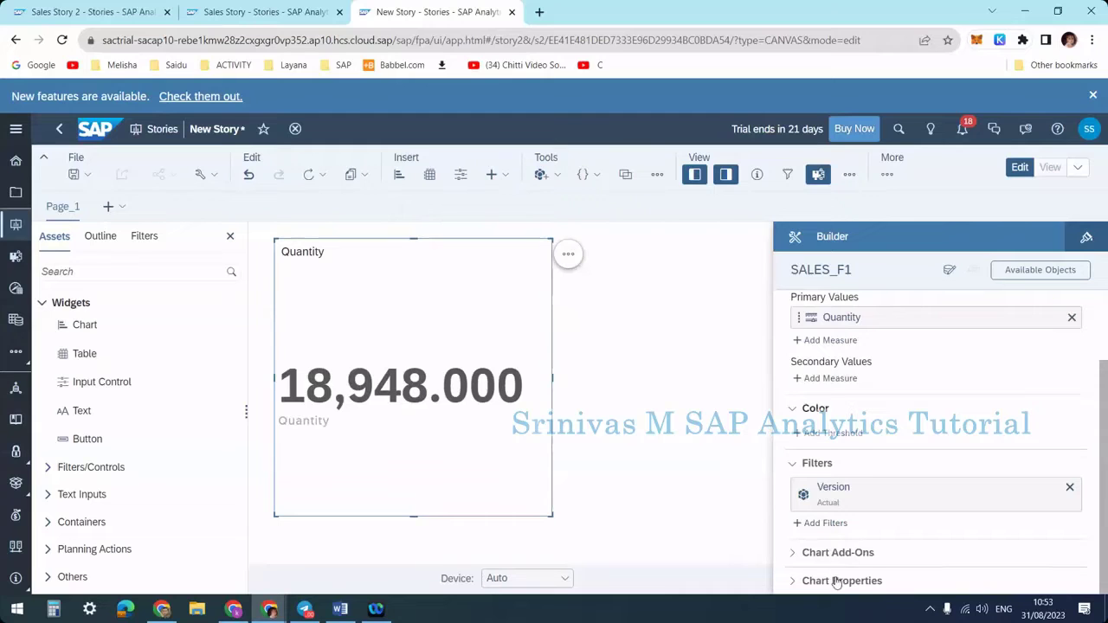
- Expand Chart Add-Ons and Chart Properties, then switch to the Sales Story for comparison
click(97, 16)
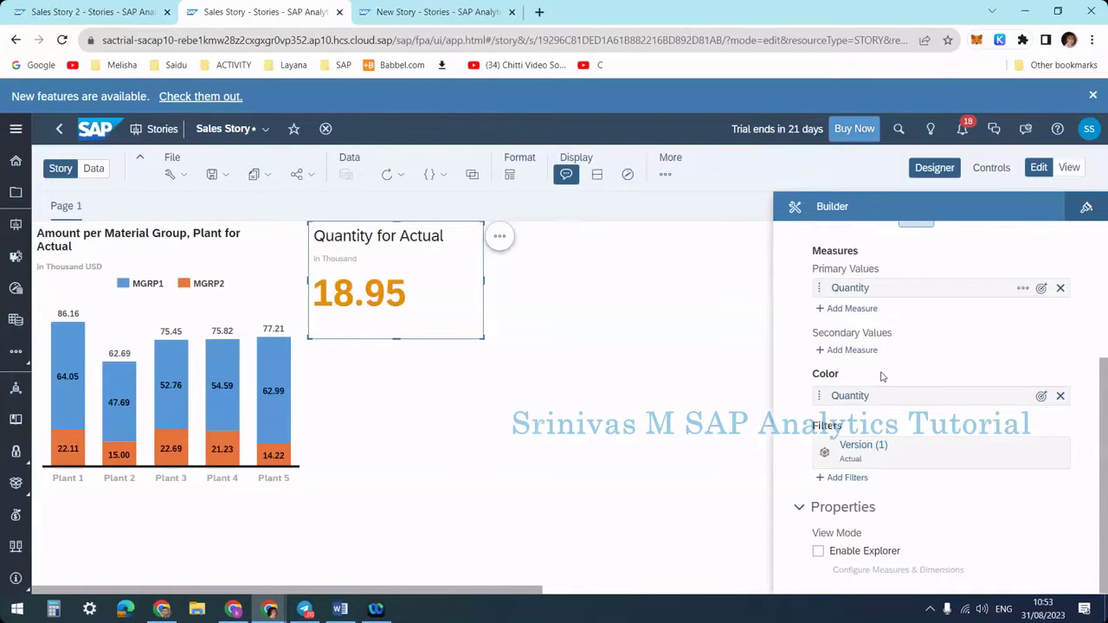
click(415, 11)
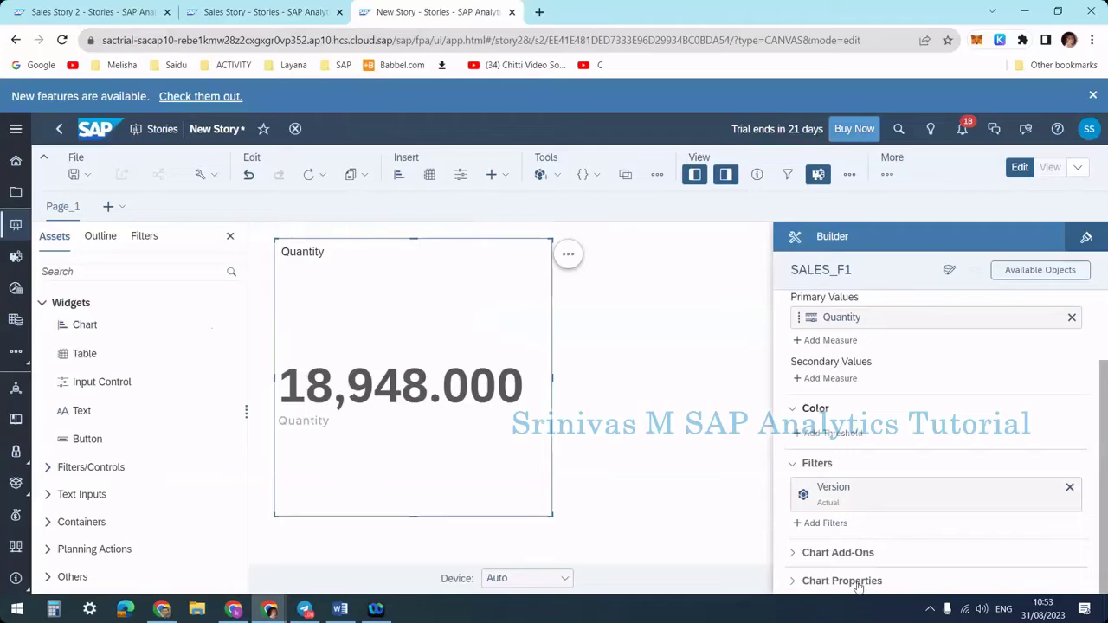
click(793, 559)
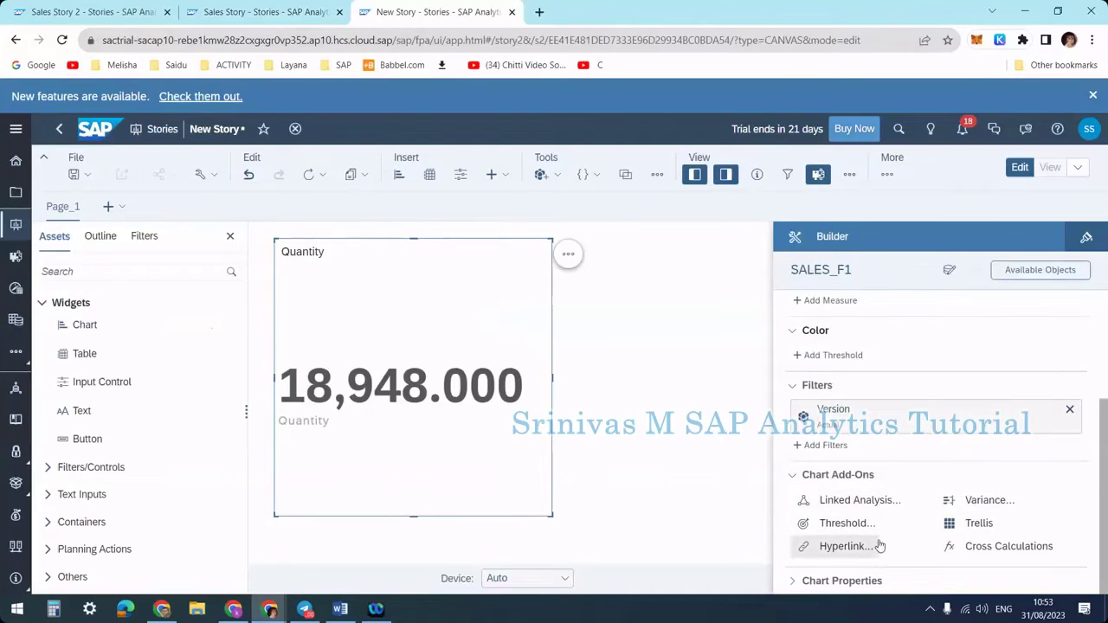
click(800, 589)
scroll(823, 567, down, 3)
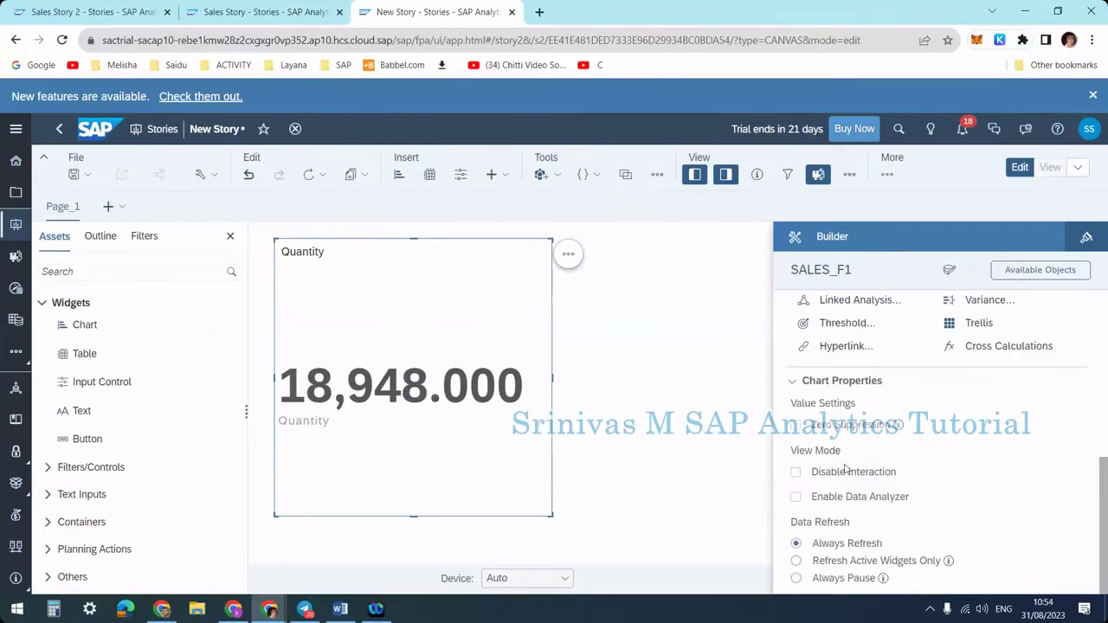
click(262, 12)
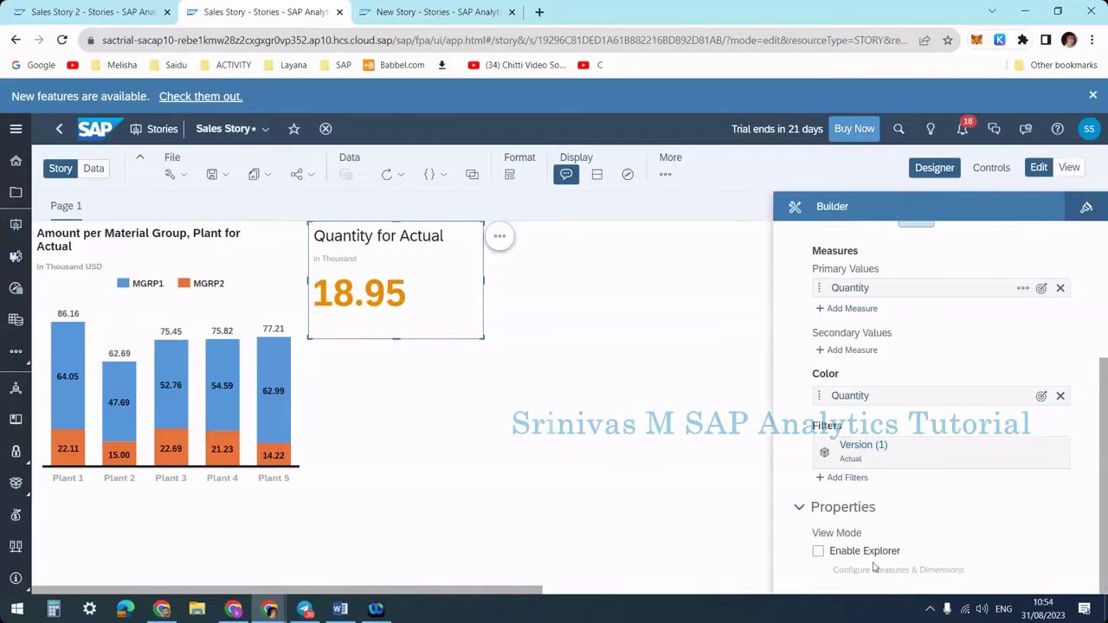
- Insert a new vertical chart into the Sales Story
click(433, 12)
click(289, 7)
click(665, 174)
click(695, 223)
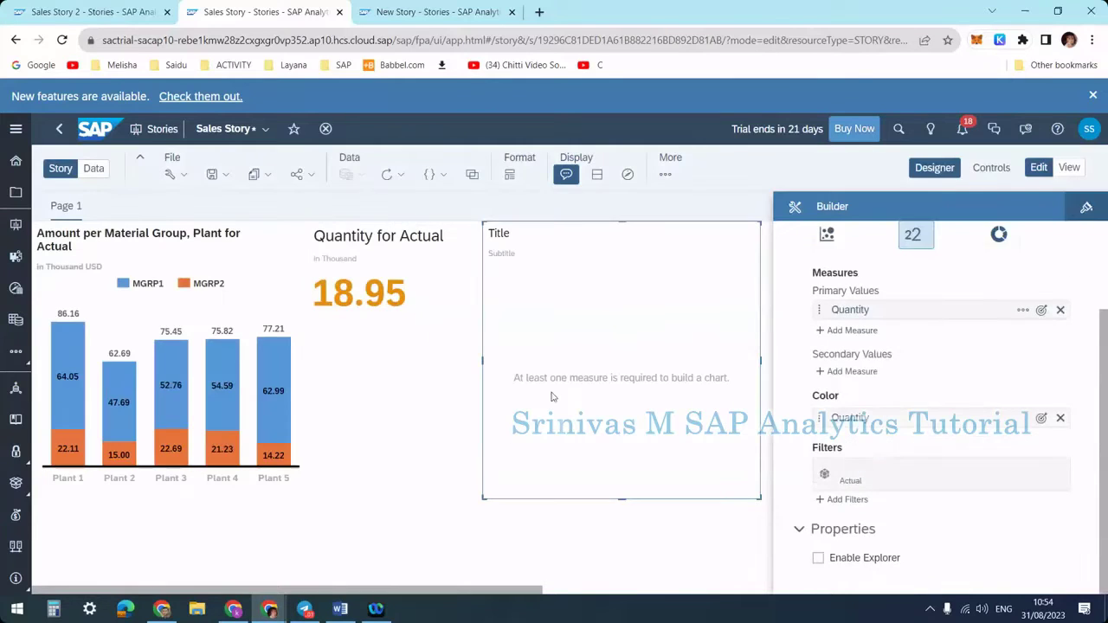
click(857, 482)
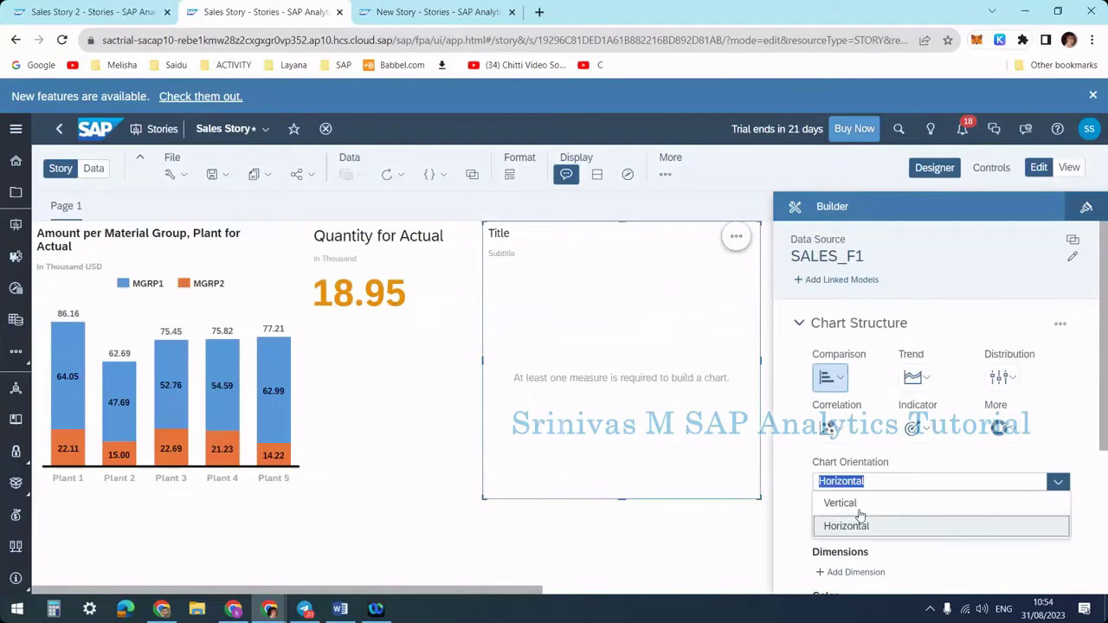
click(857, 506)
- Add Quantity as the measure and Date as the dimension, then open Date's hierarchy options
scroll(835, 511, down, 2)
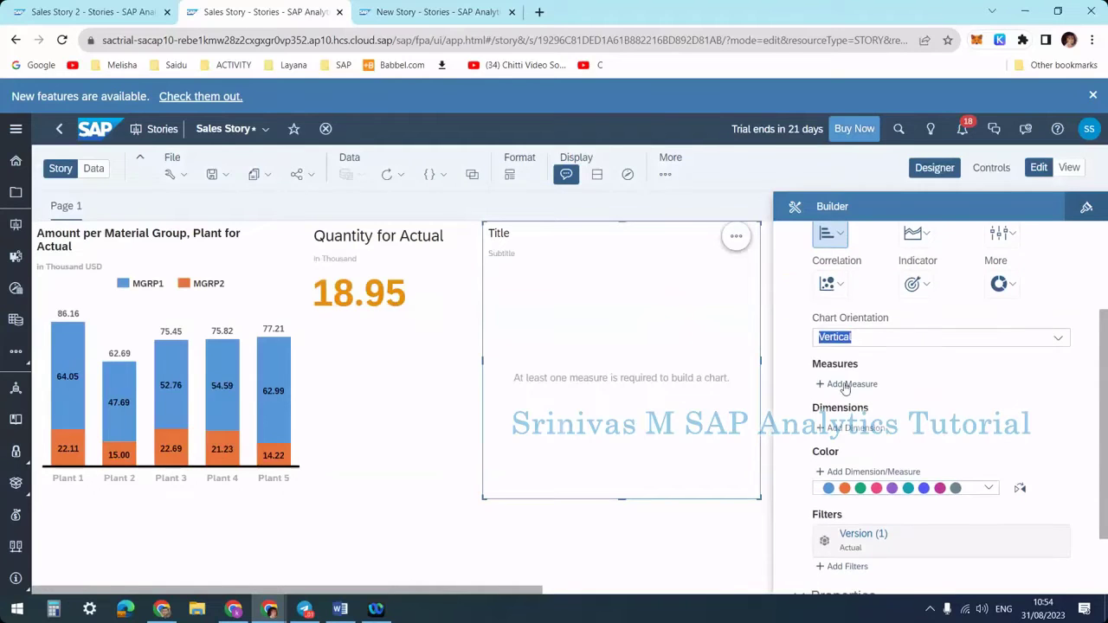
click(845, 384)
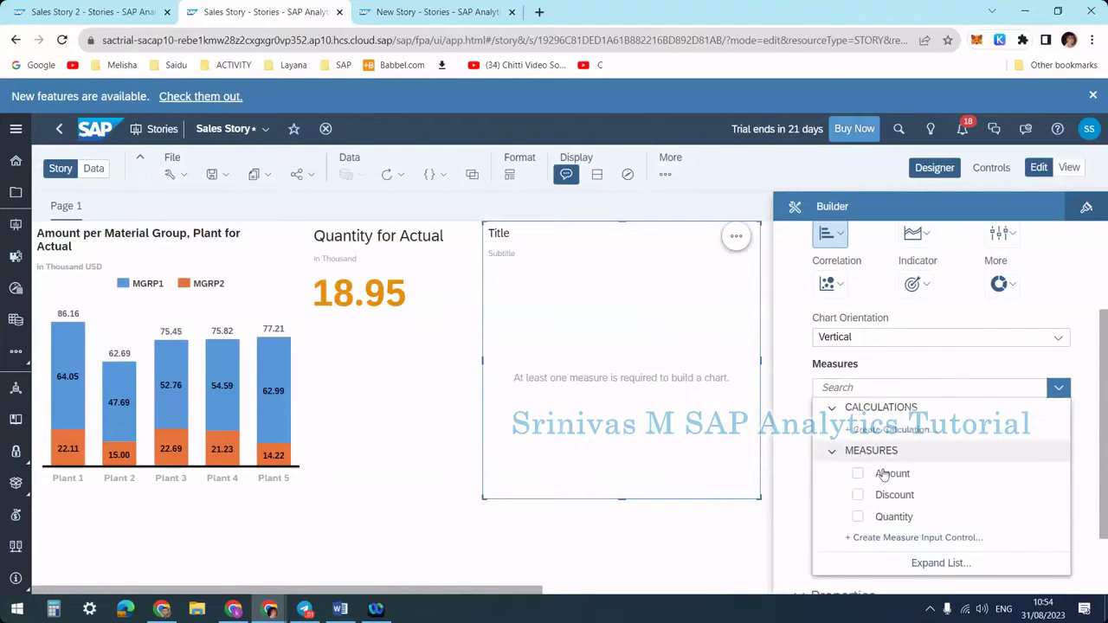
click(870, 516)
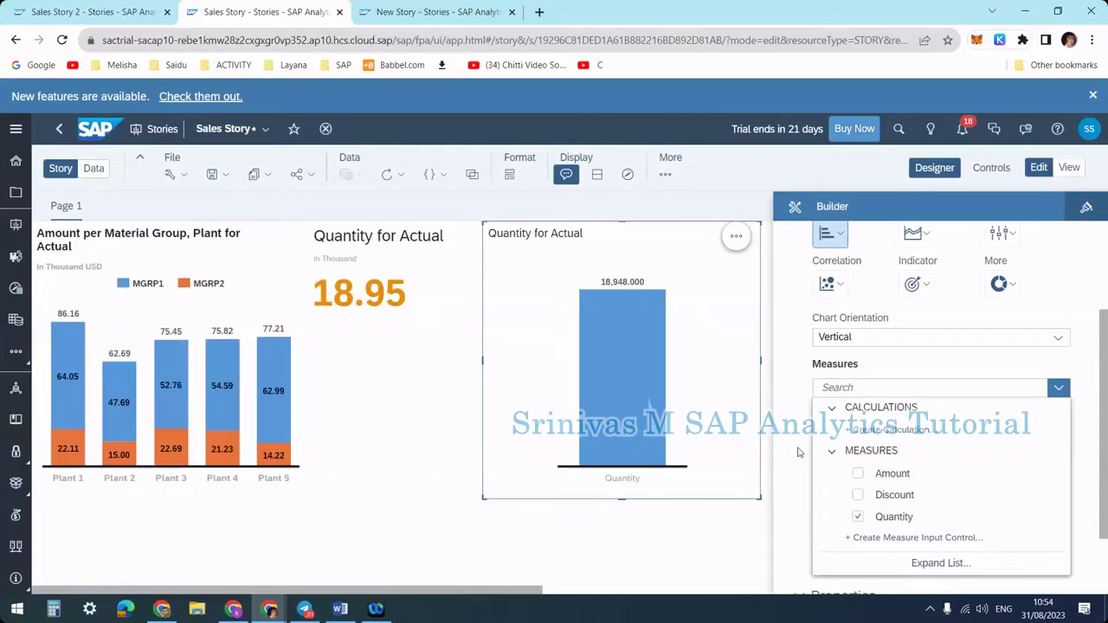
click(802, 452)
click(851, 450)
click(859, 540)
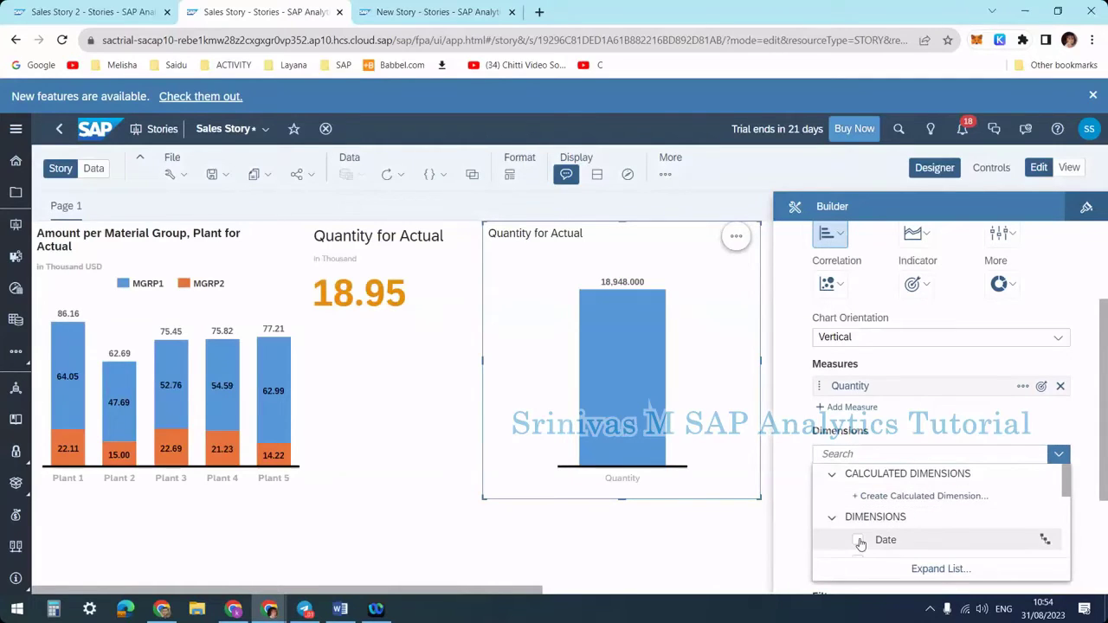
click(787, 453)
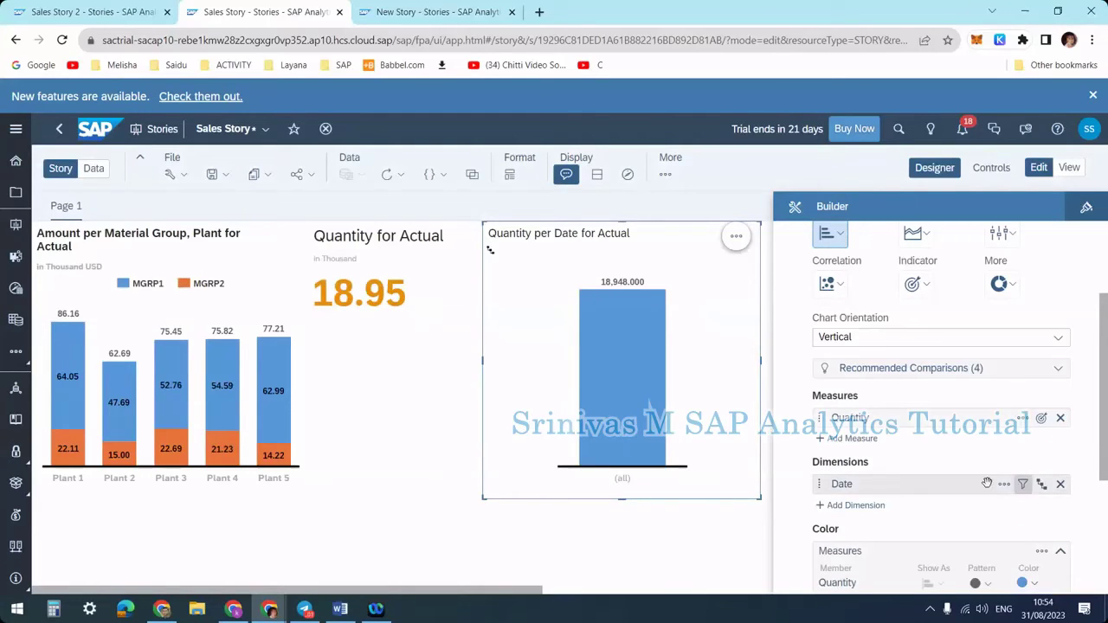
click(1041, 485)
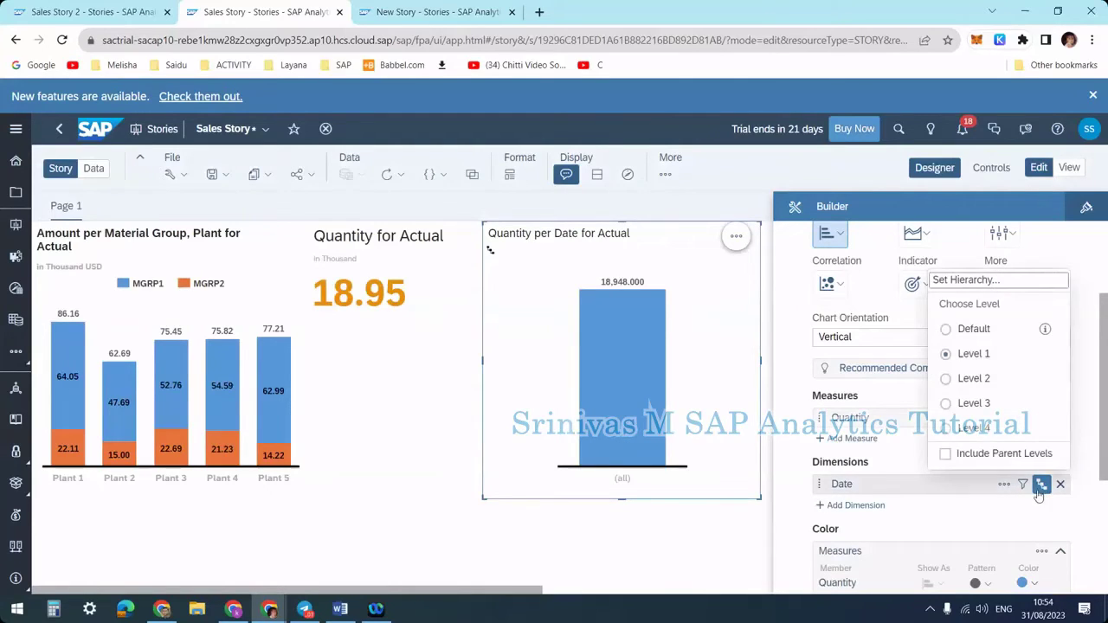
- Set the Date hierarchy to Year, Month and drill down to monthly bars
click(991, 286)
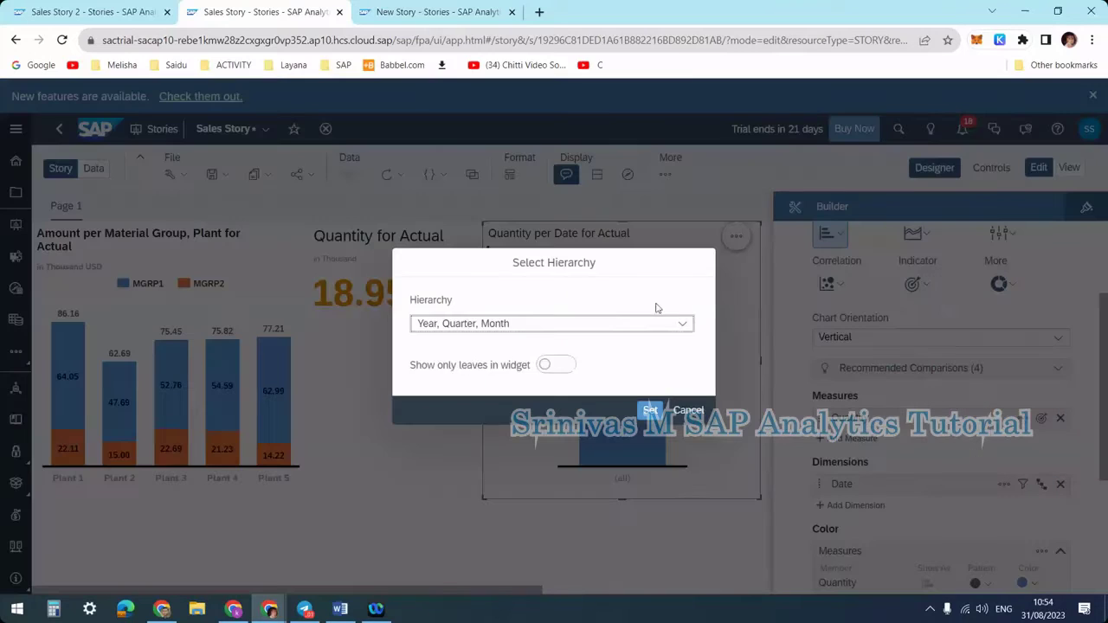
click(544, 326)
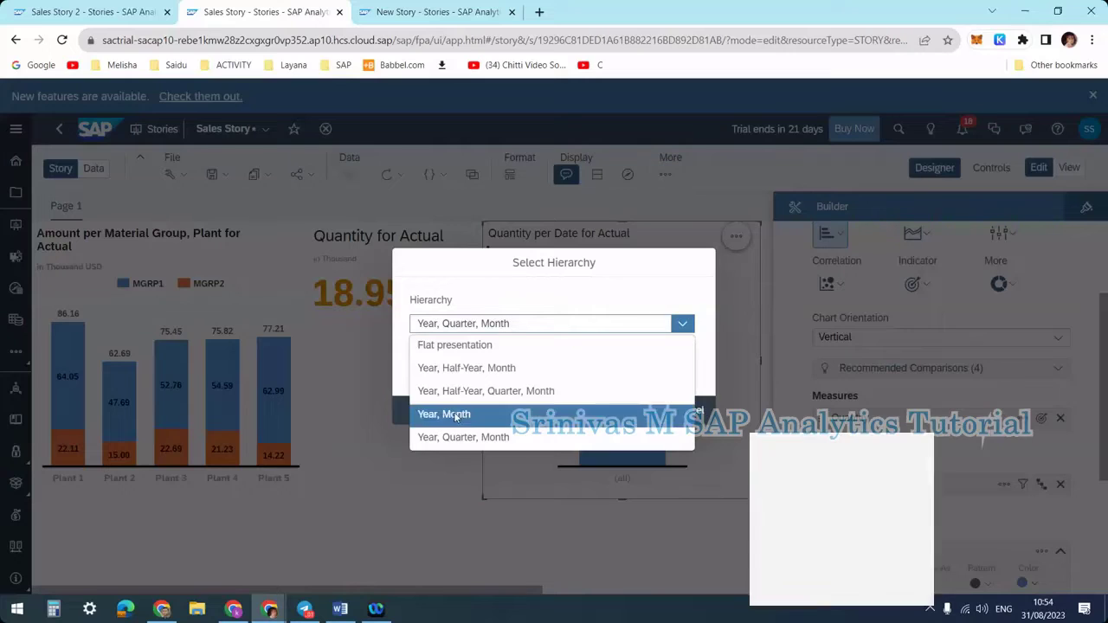
click(456, 415)
click(646, 412)
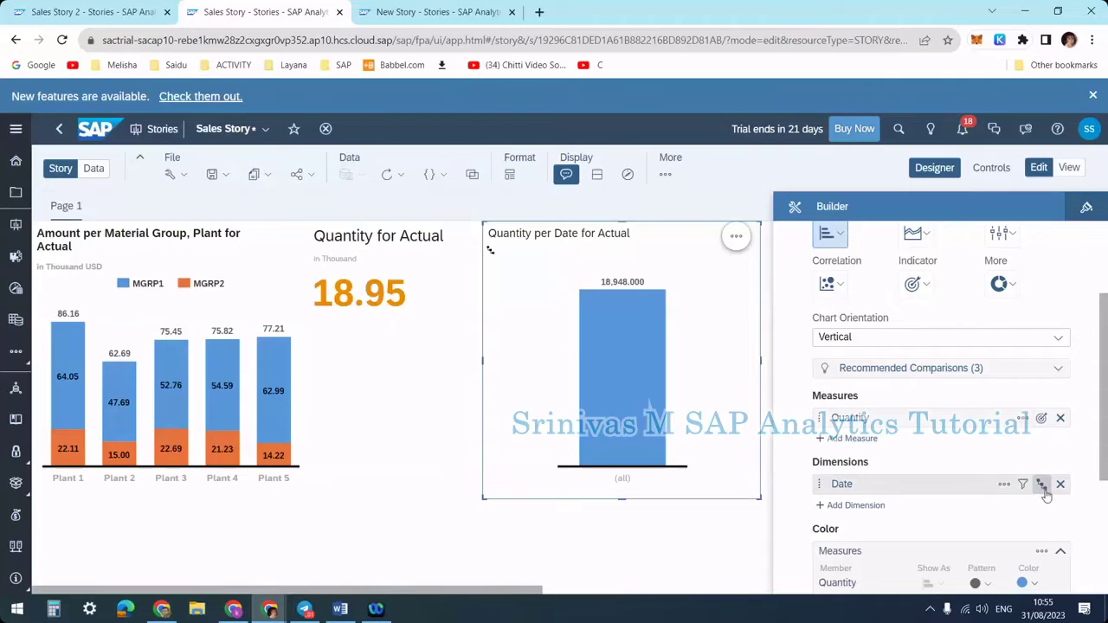
click(1043, 487)
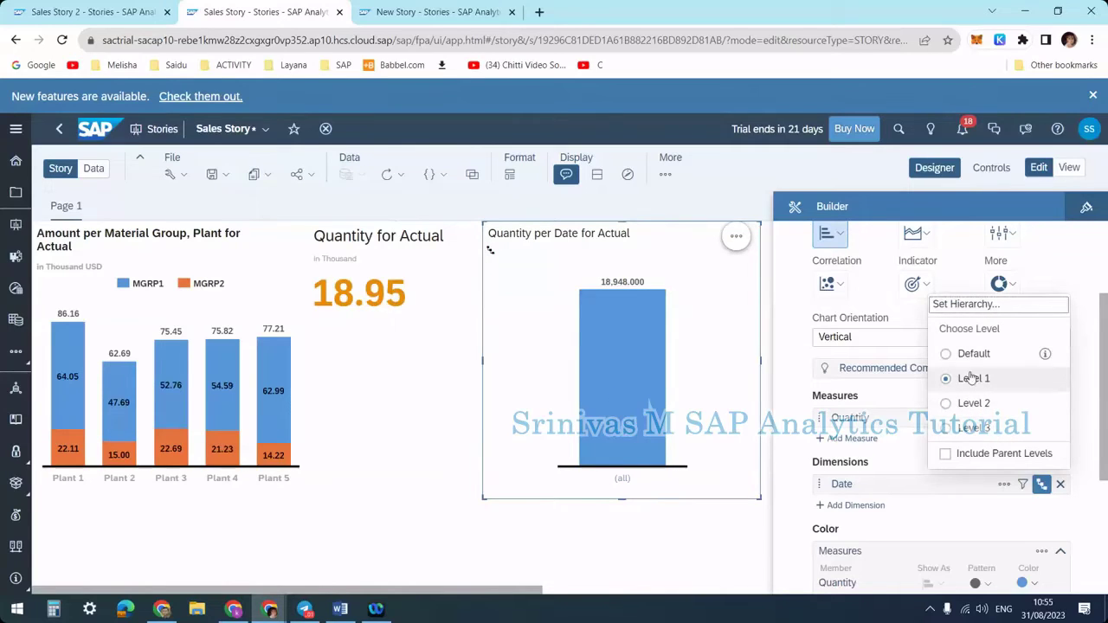
click(971, 428)
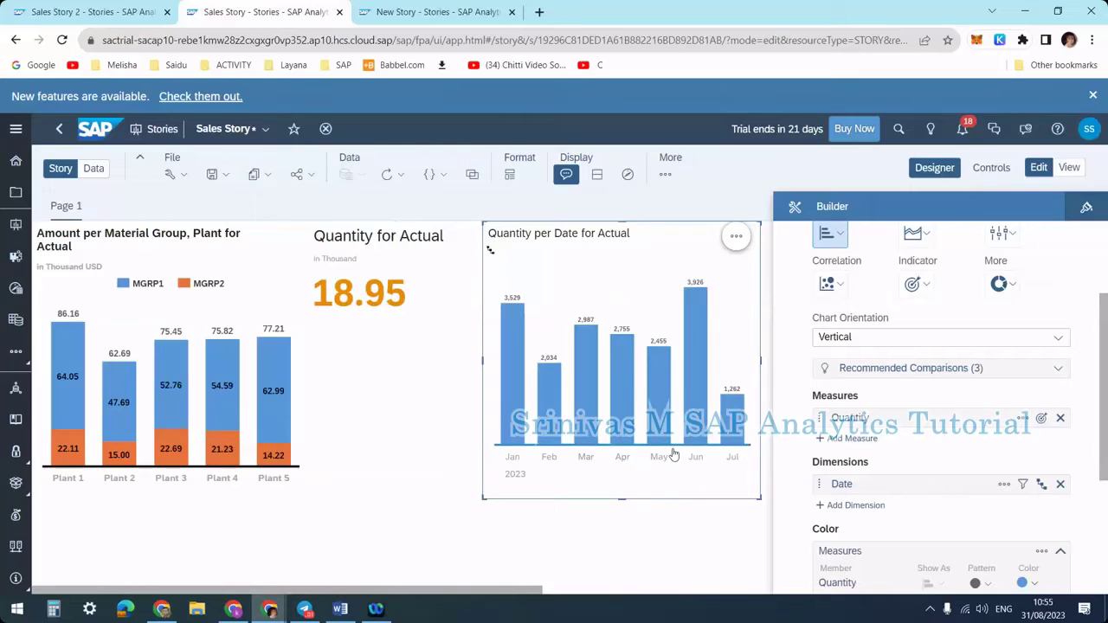
- Move the monthly chart toward the page's top-left and select the Quantity for Actual tile
drag(560, 224, 139, 244)
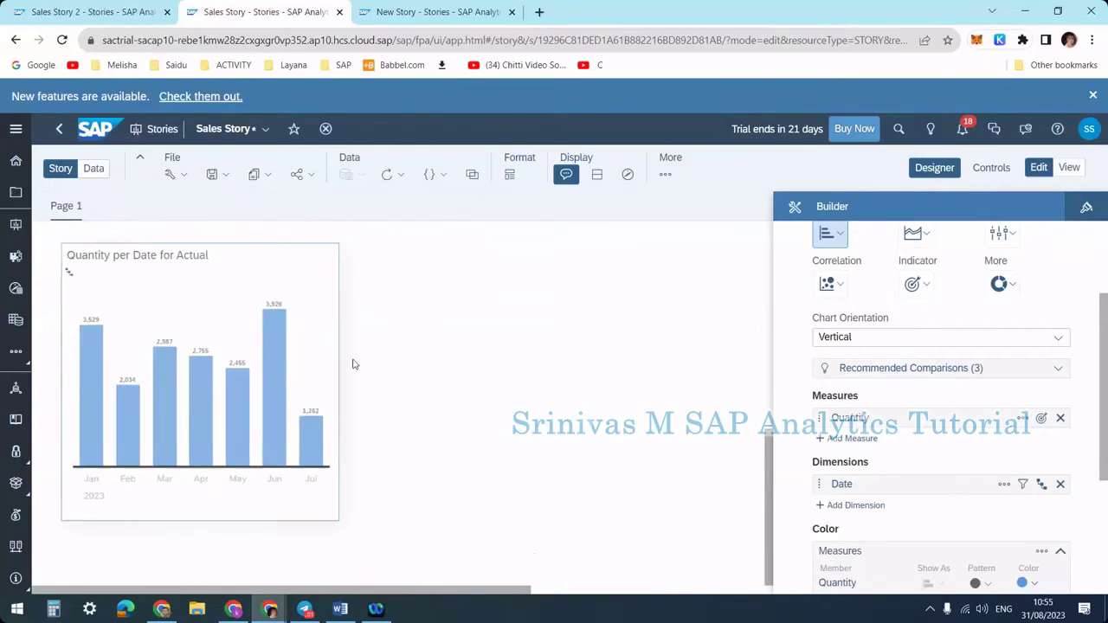
scroll(253, 433, up, 3)
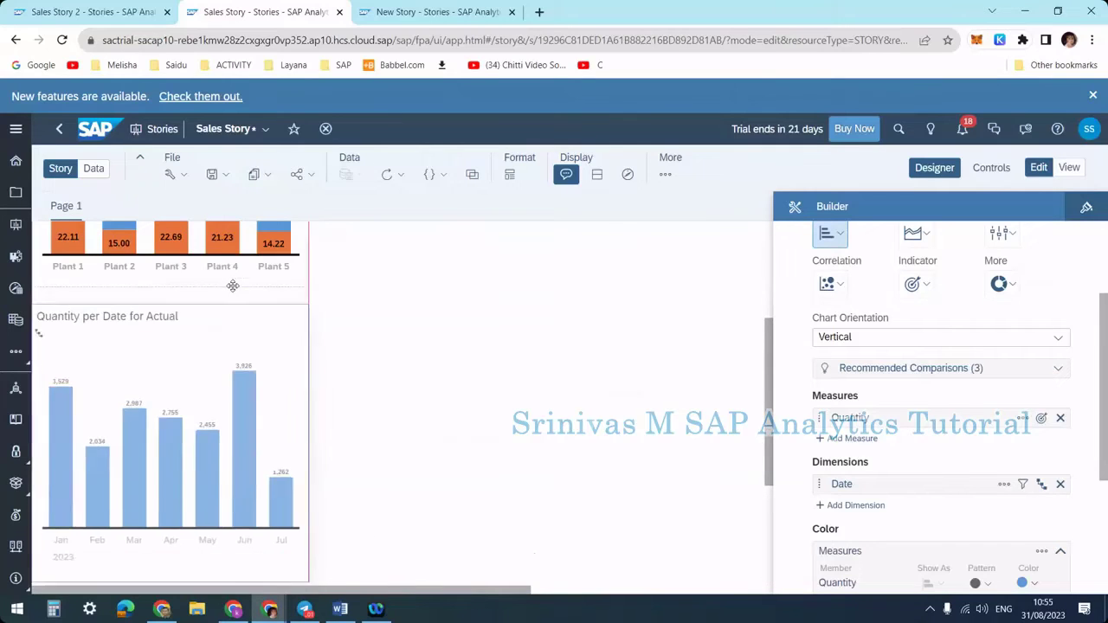
scroll(259, 329, up, 3)
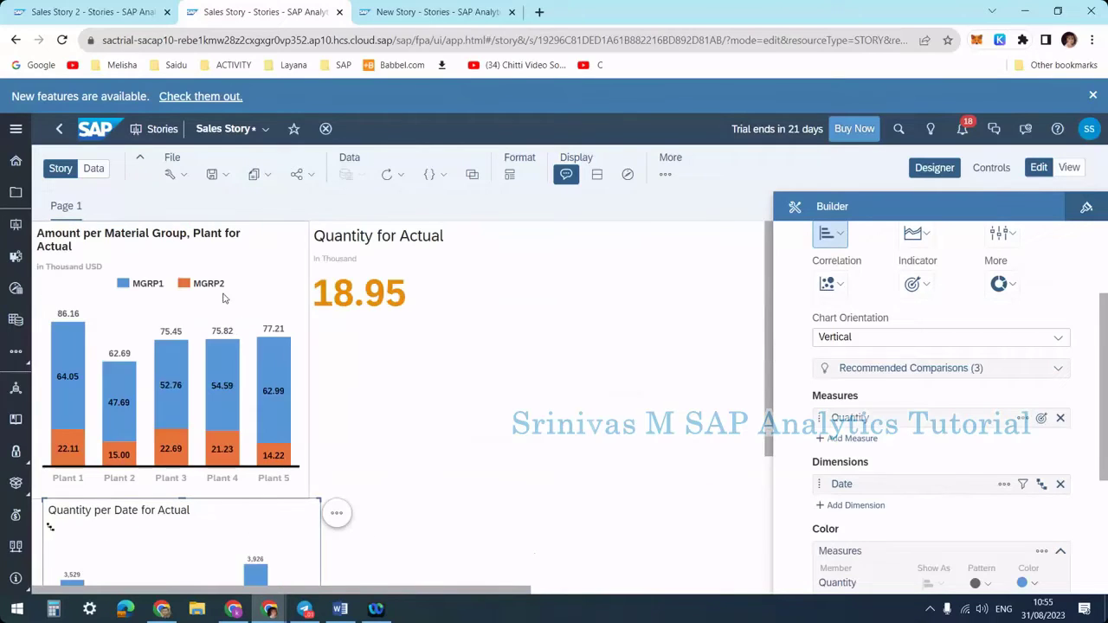
click(310, 272)
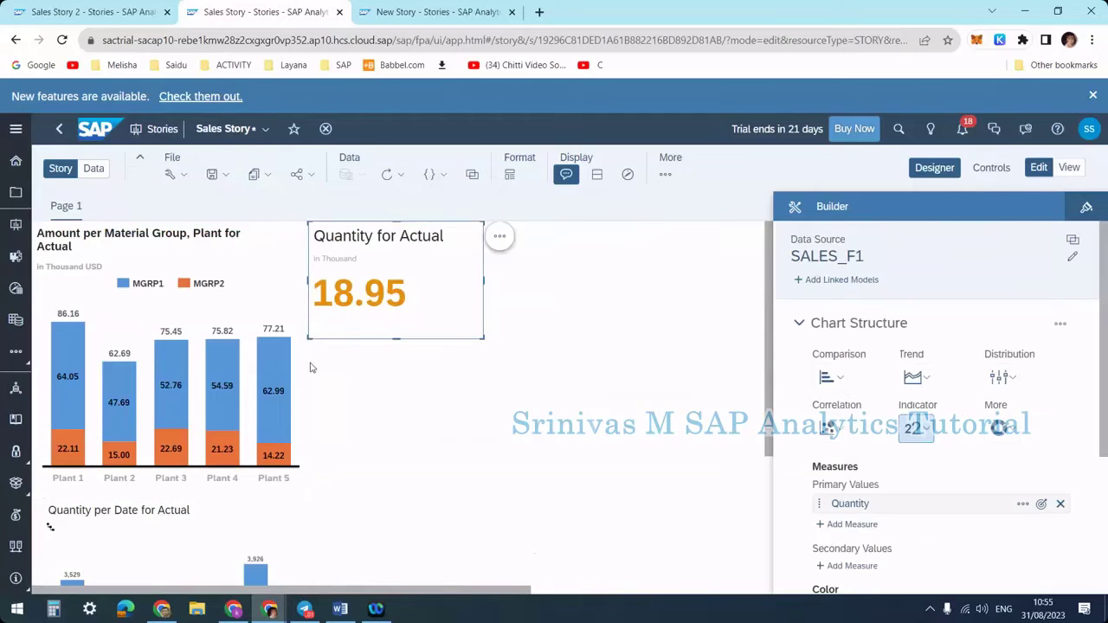
- Move the Plant chart down, the monthly chart to the top-left, and the Quantity tile right of it
drag(304, 362, 314, 450)
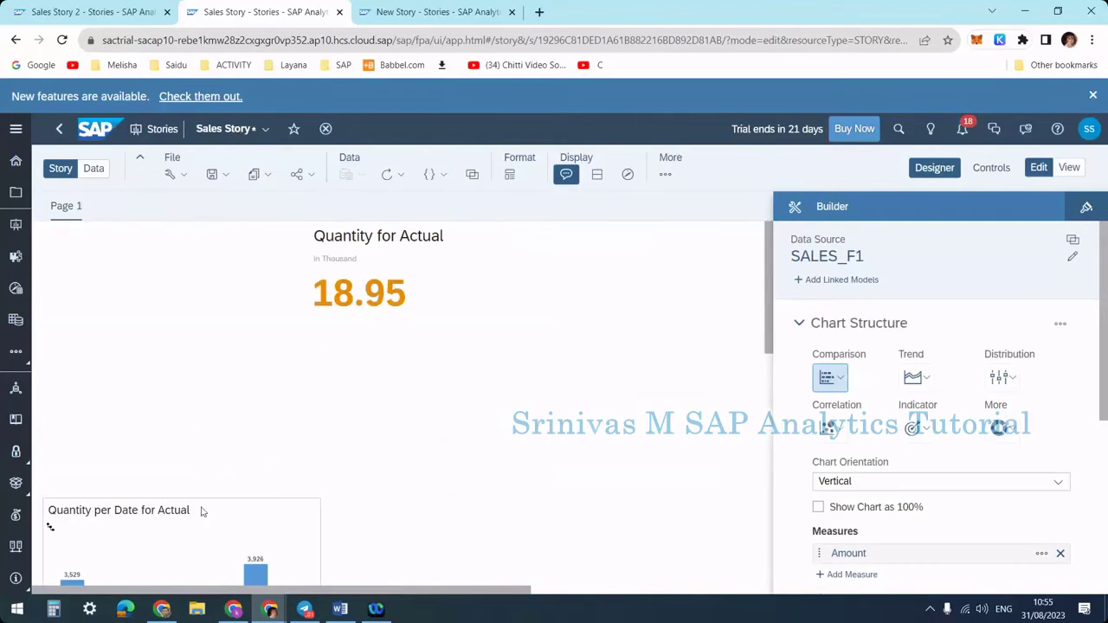
click(200, 499)
drag(200, 499, 191, 227)
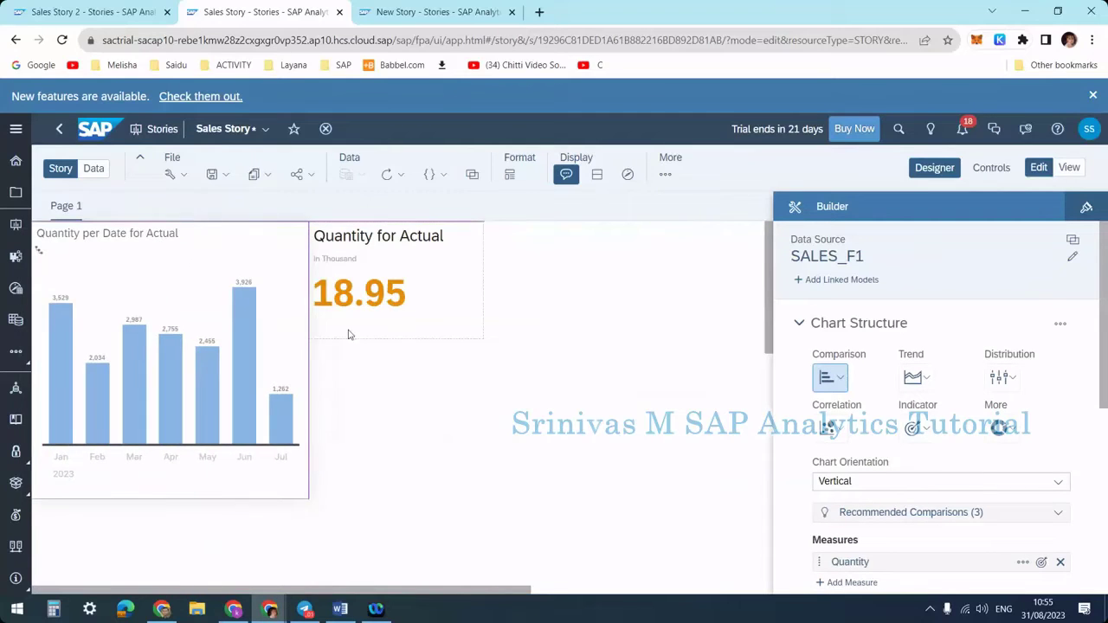
click(455, 243)
drag(523, 233, 646, 230)
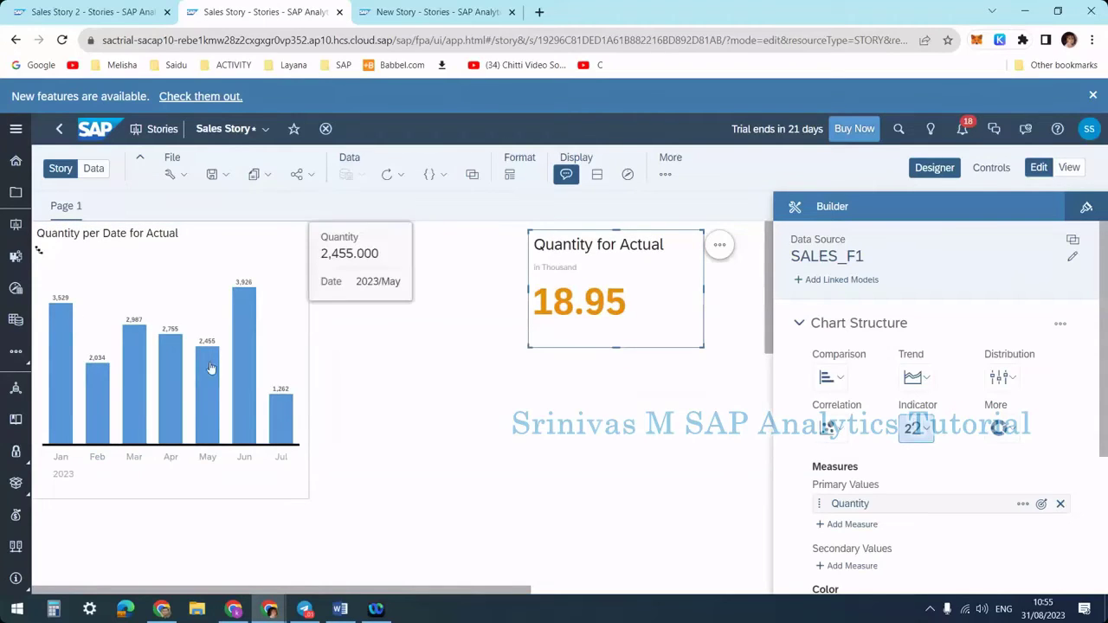
click(230, 308)
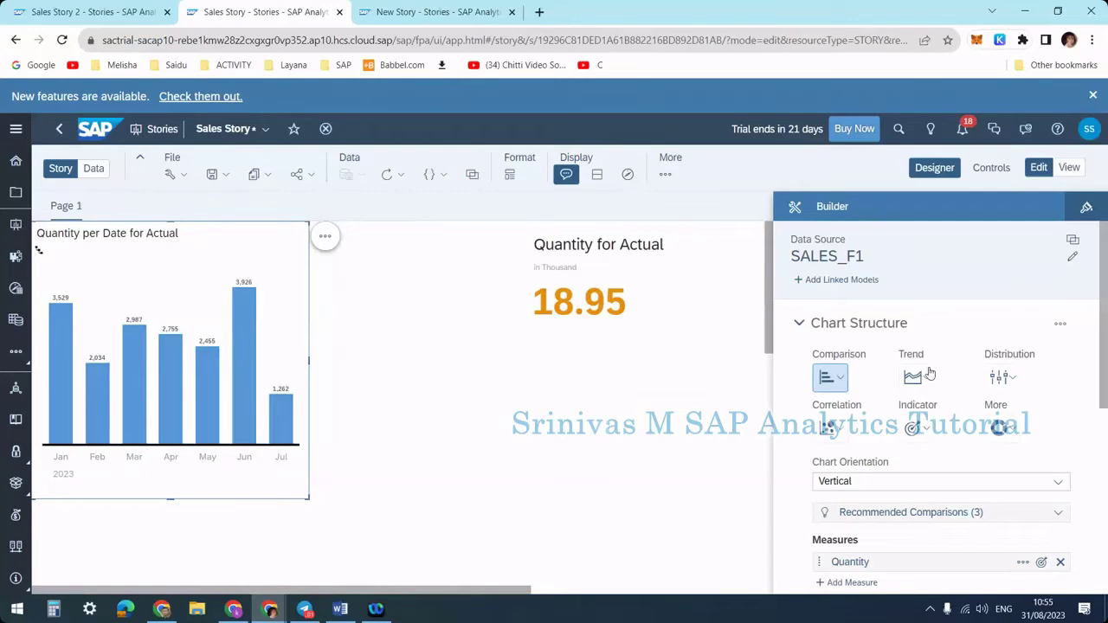
- Set the monthly Quantity chart's number format scale to Thousand
click(1087, 208)
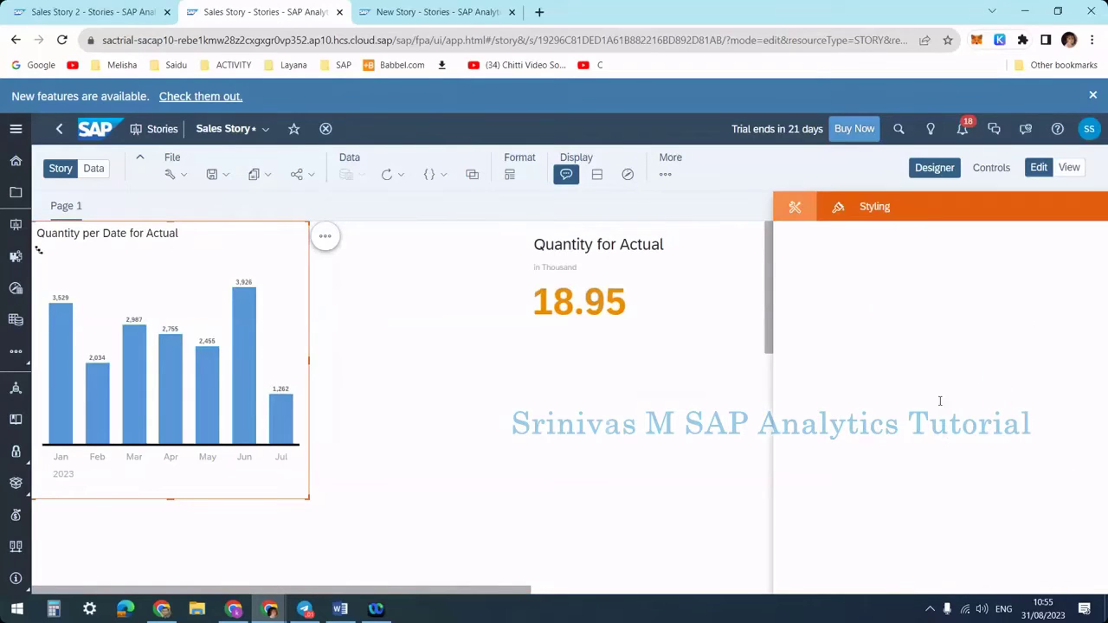
scroll(885, 453, down, 5)
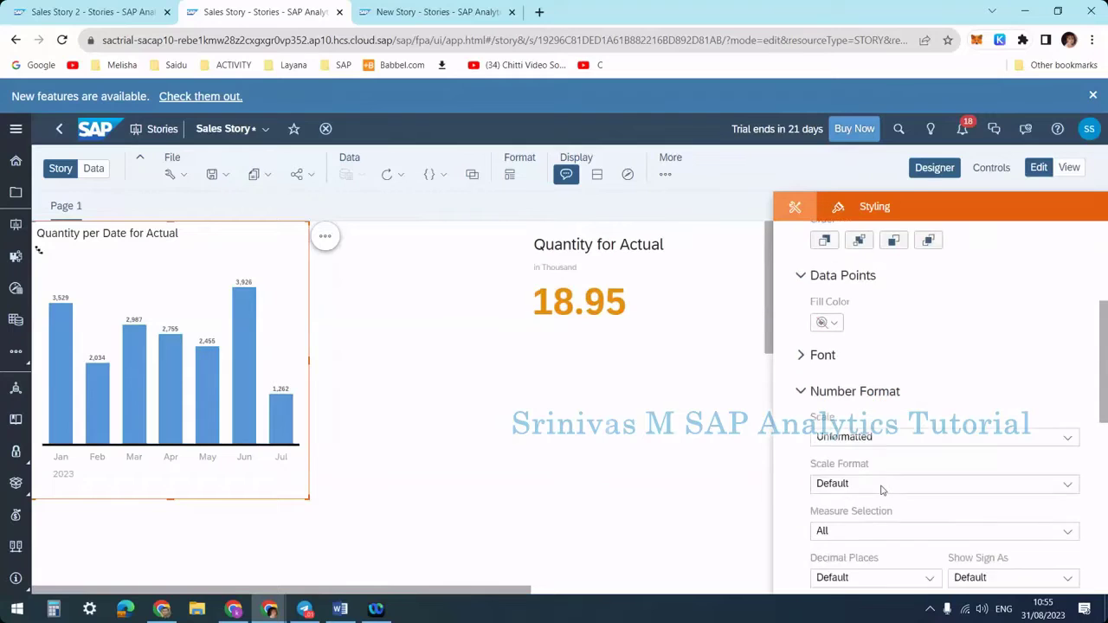
click(834, 299)
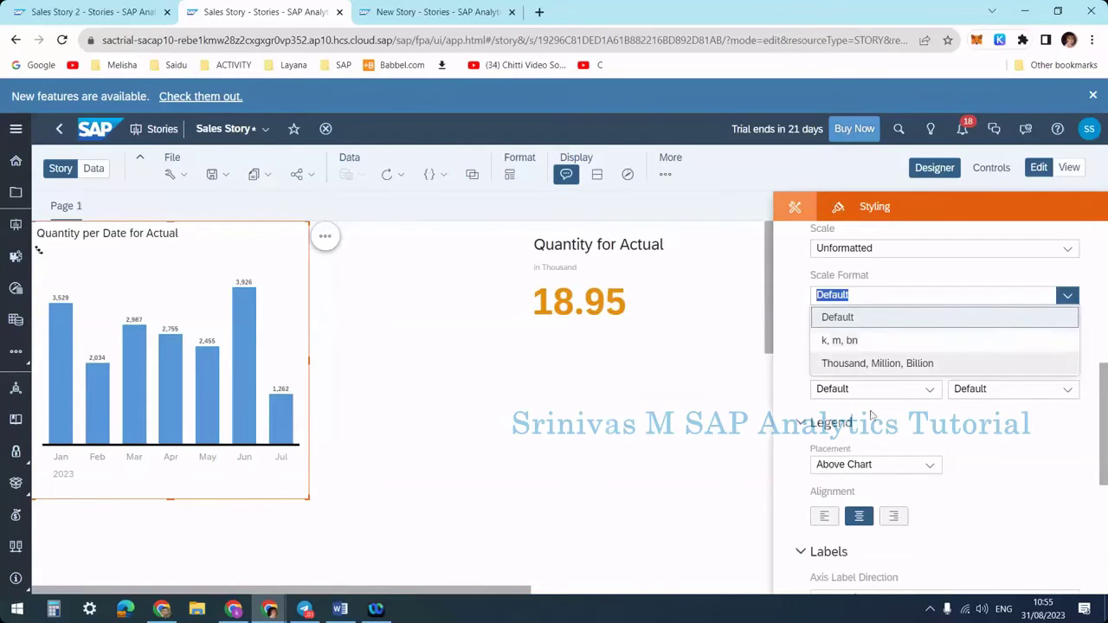
click(968, 443)
click(862, 248)
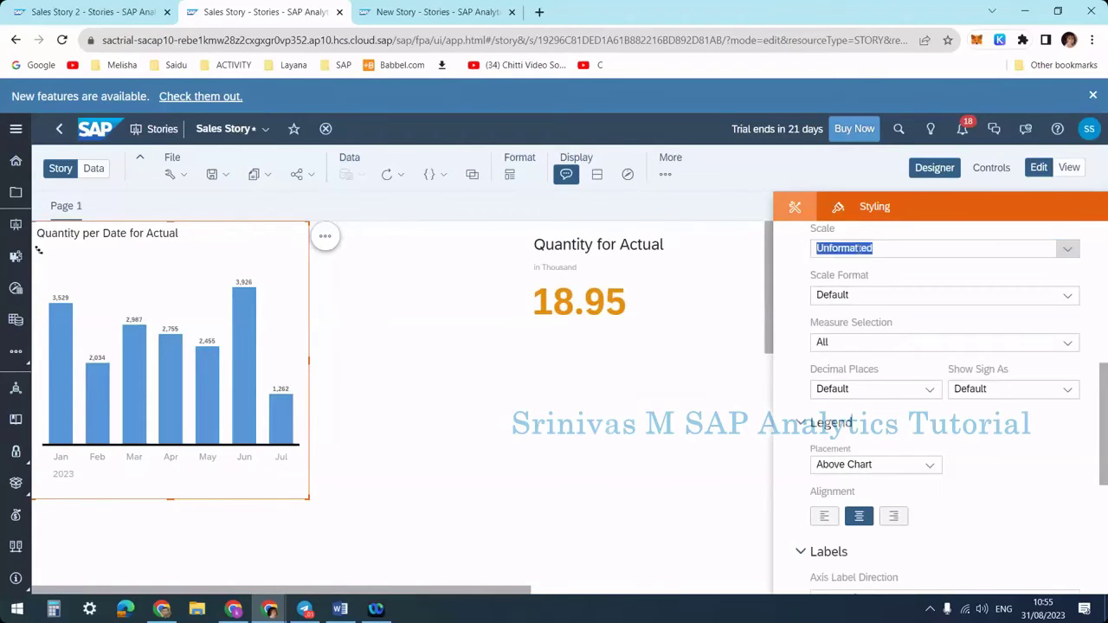
click(857, 300)
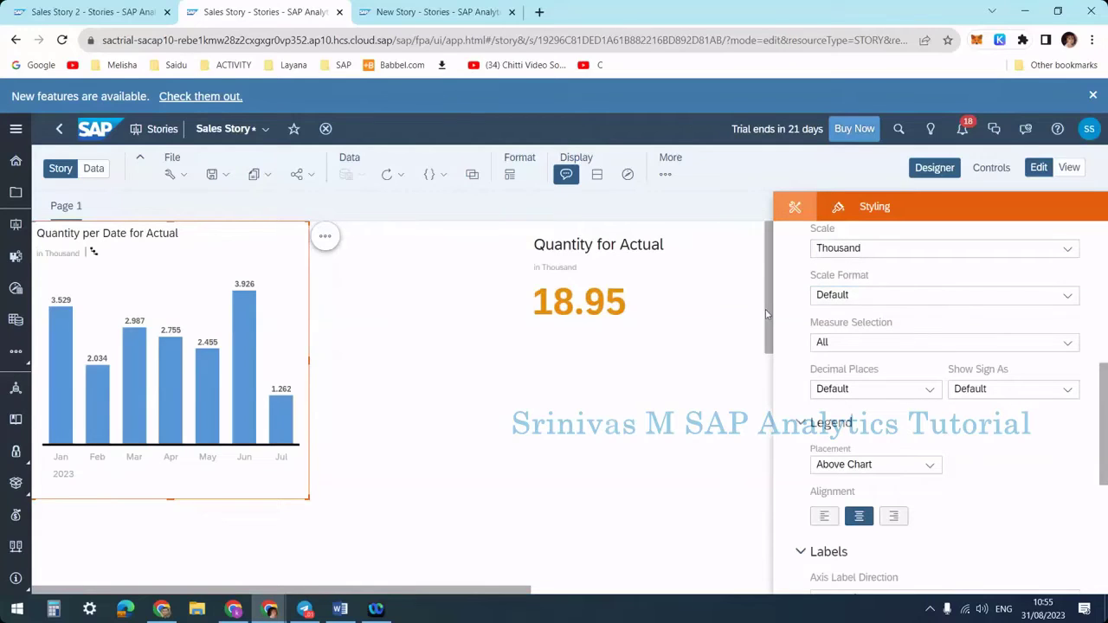
click(674, 424)
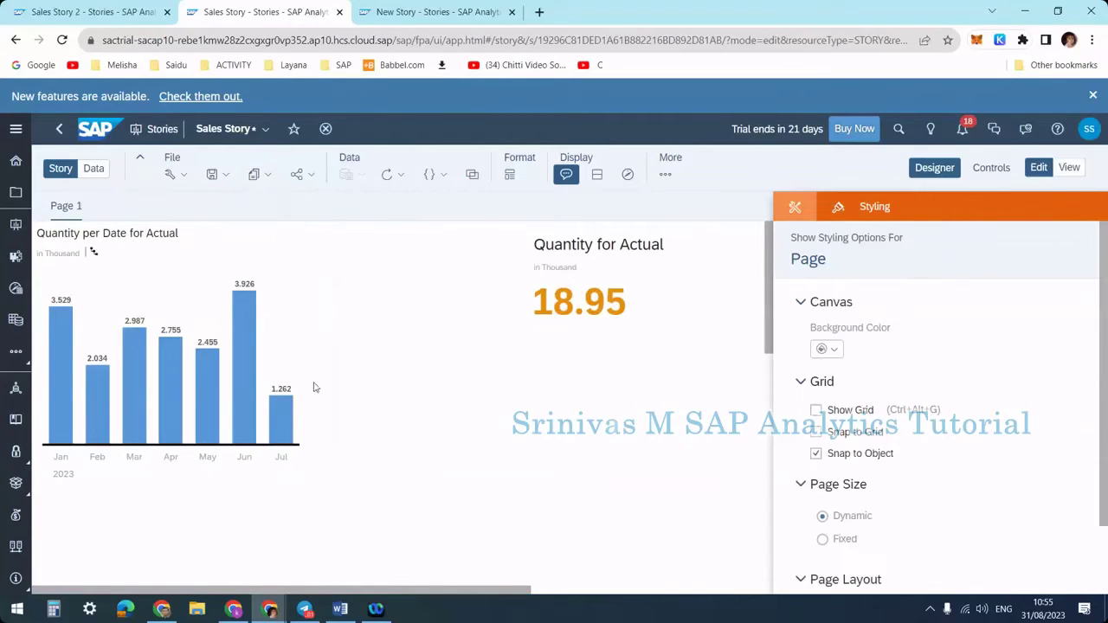
- Set the chart's decimal places to 2, then select the Quantity for Actual tile in Builder
click(274, 344)
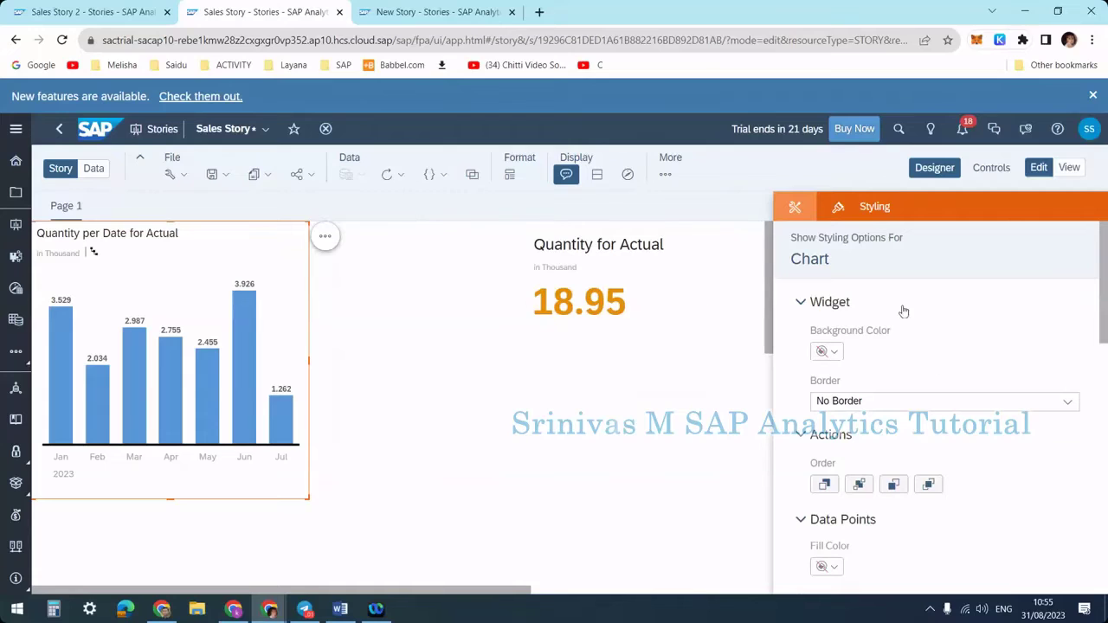
scroll(970, 408, down, 3)
scroll(971, 409, down, 3)
click(883, 438)
click(842, 300)
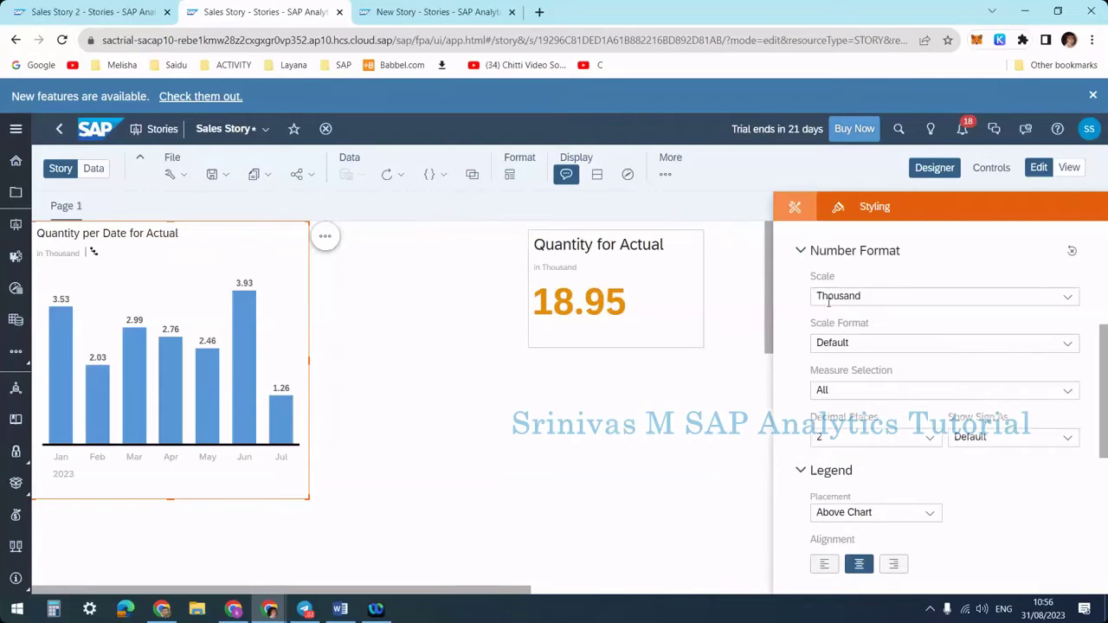
click(623, 280)
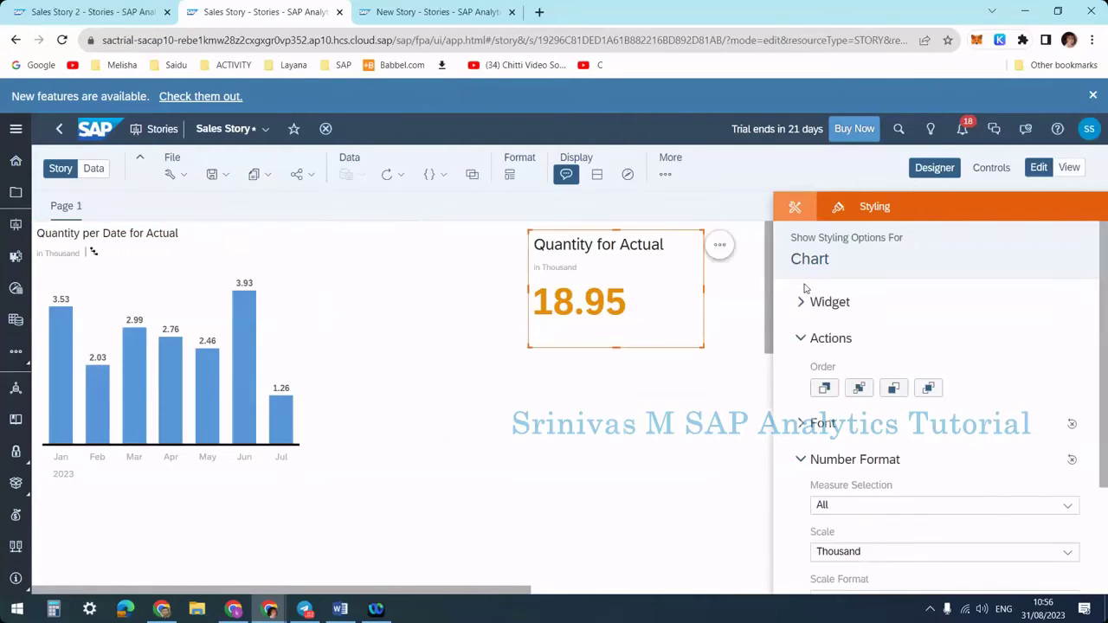
click(792, 207)
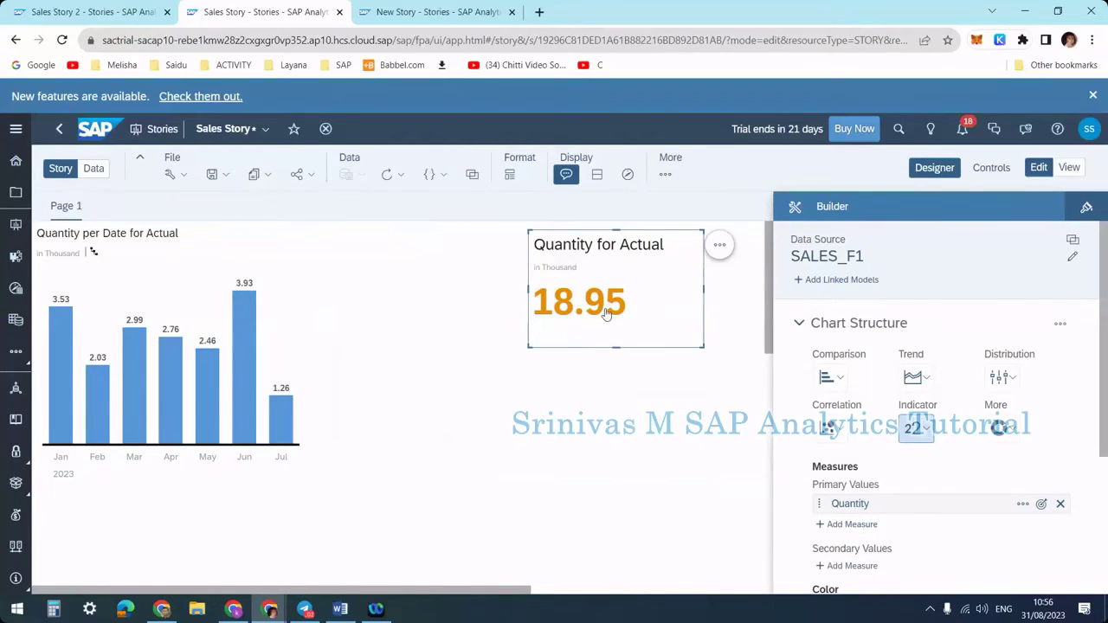
- Under the tile's Secondary Values, choose Add Measure > Create Calculation to open the Calculation Editor
click(852, 565)
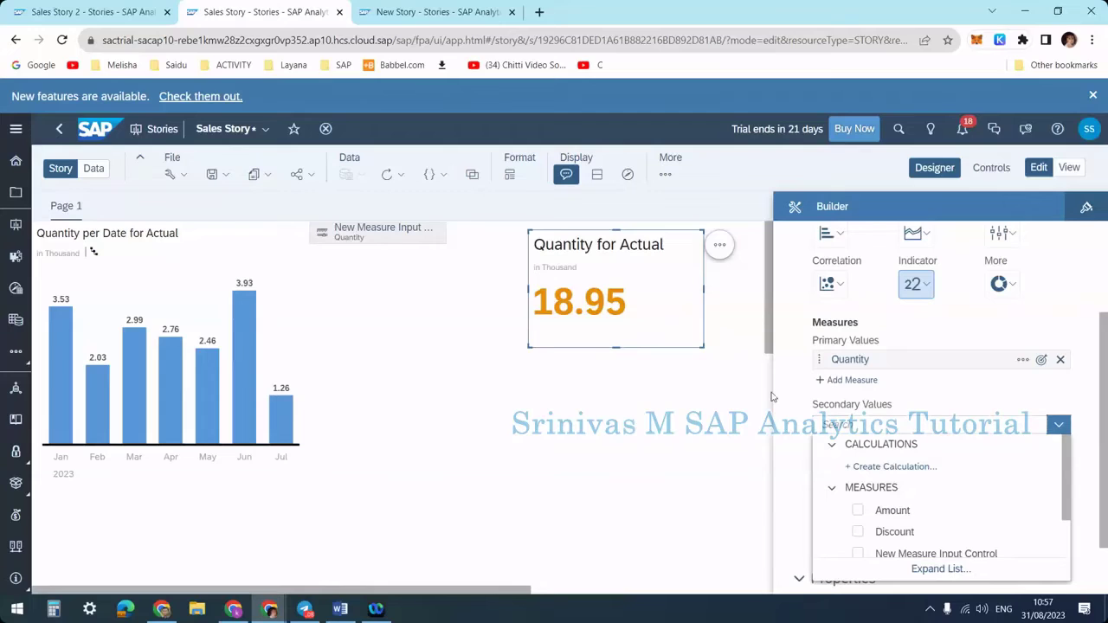
click(638, 336)
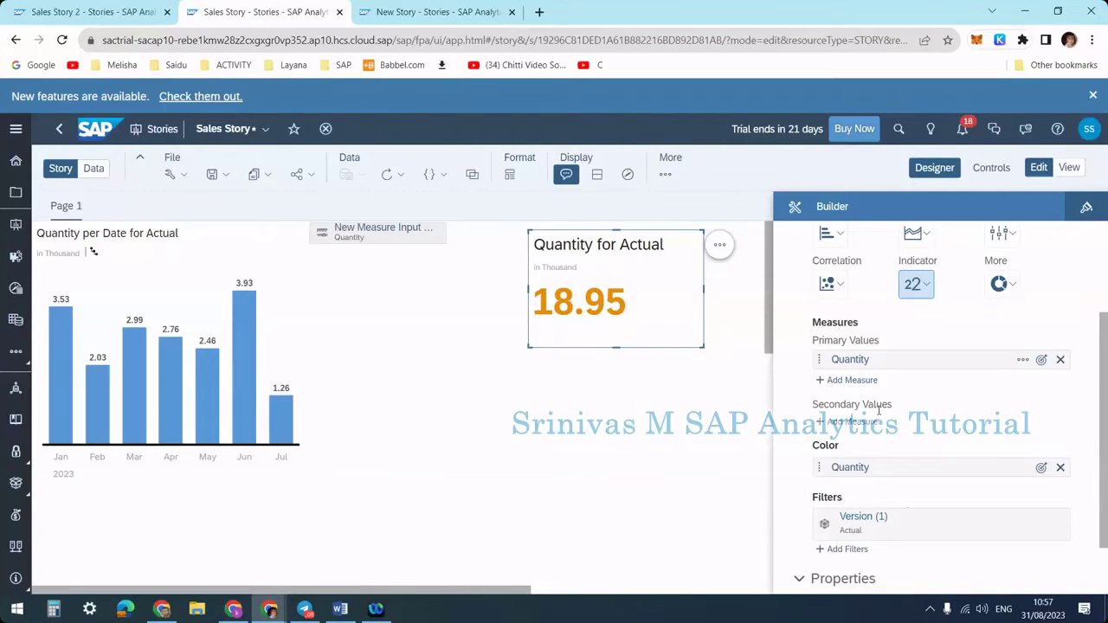
click(852, 425)
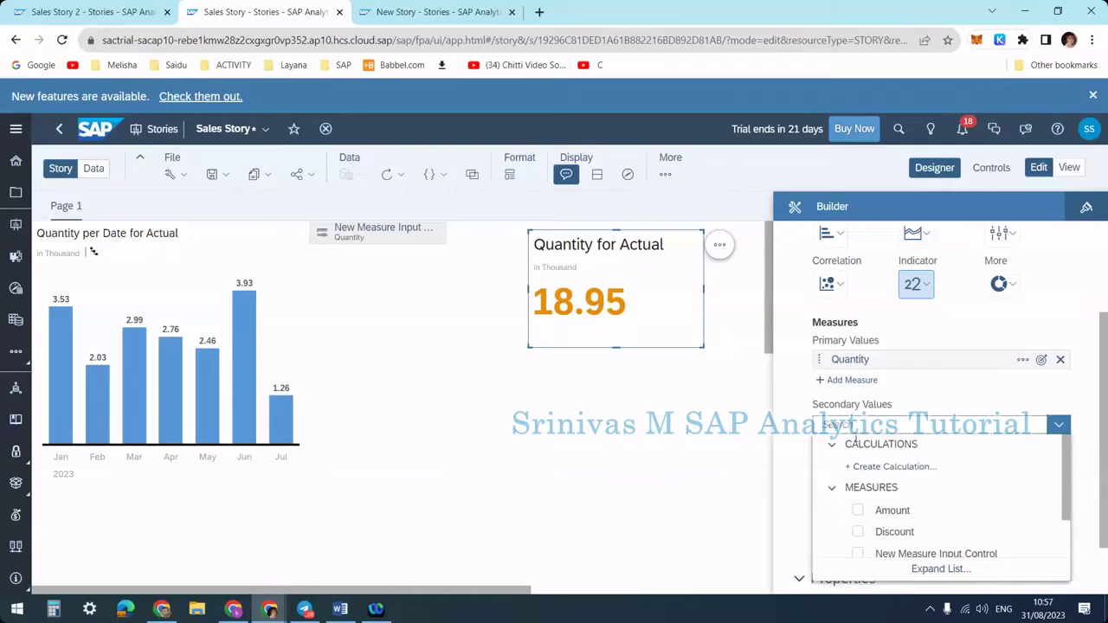
click(897, 469)
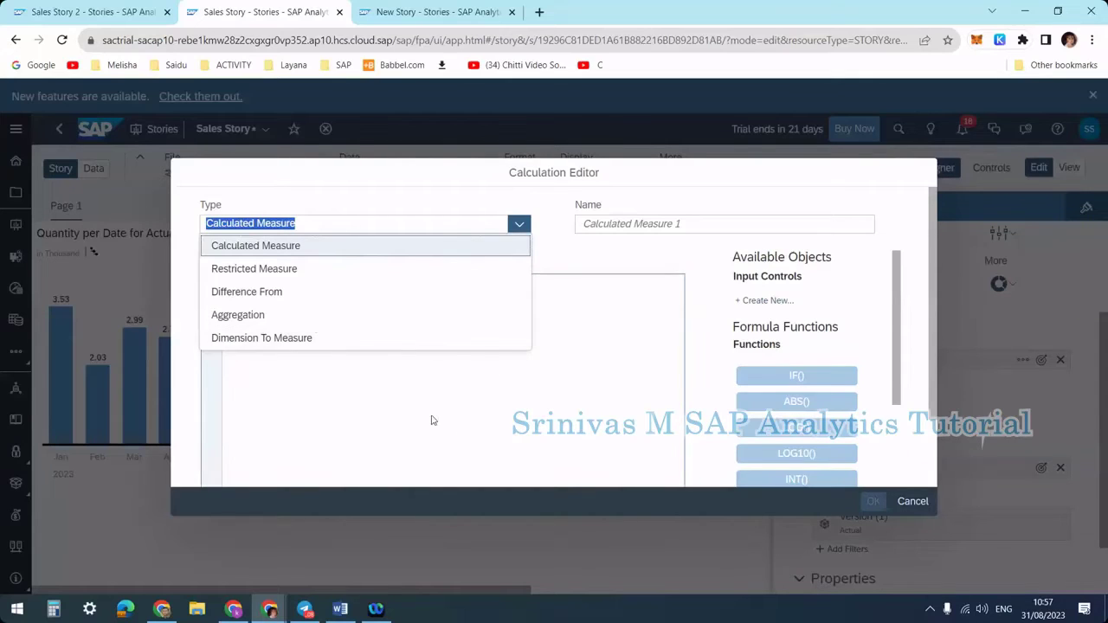
- Make a Difference From calculation named 'Pre…' and create a new input control for Compare (A)
click(252, 294)
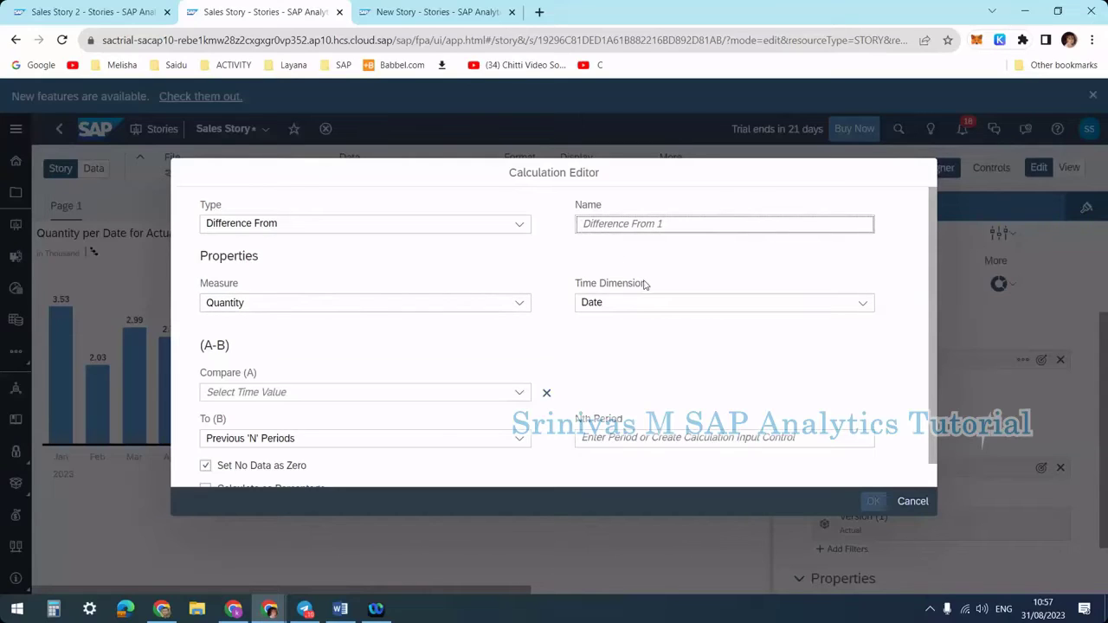
text(Previous Month)
click(572, 351)
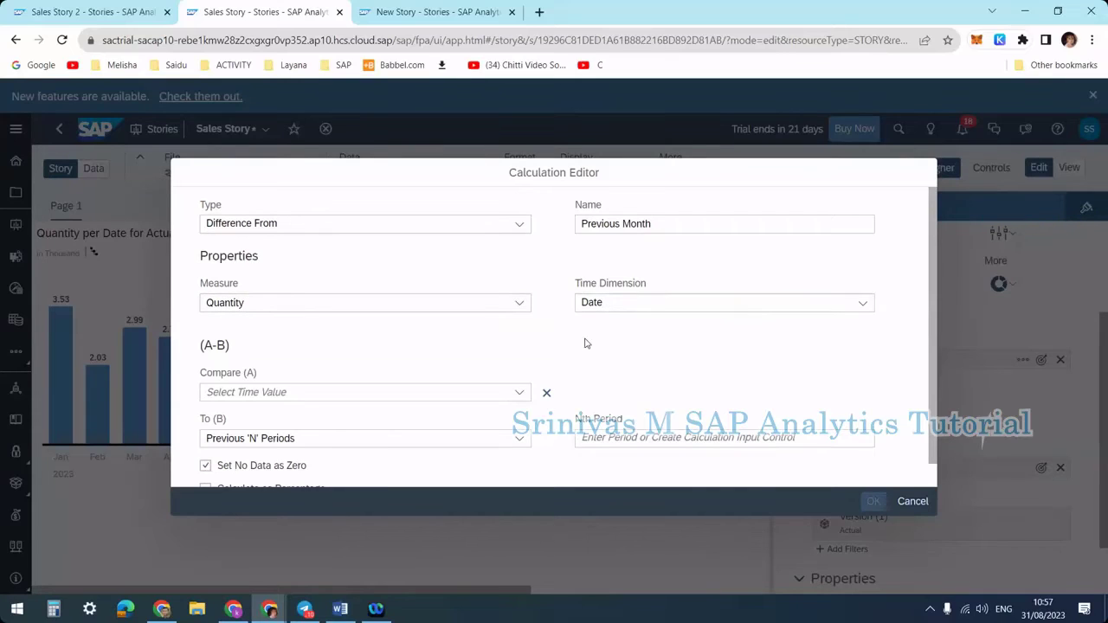
scroll(562, 351, down, 1)
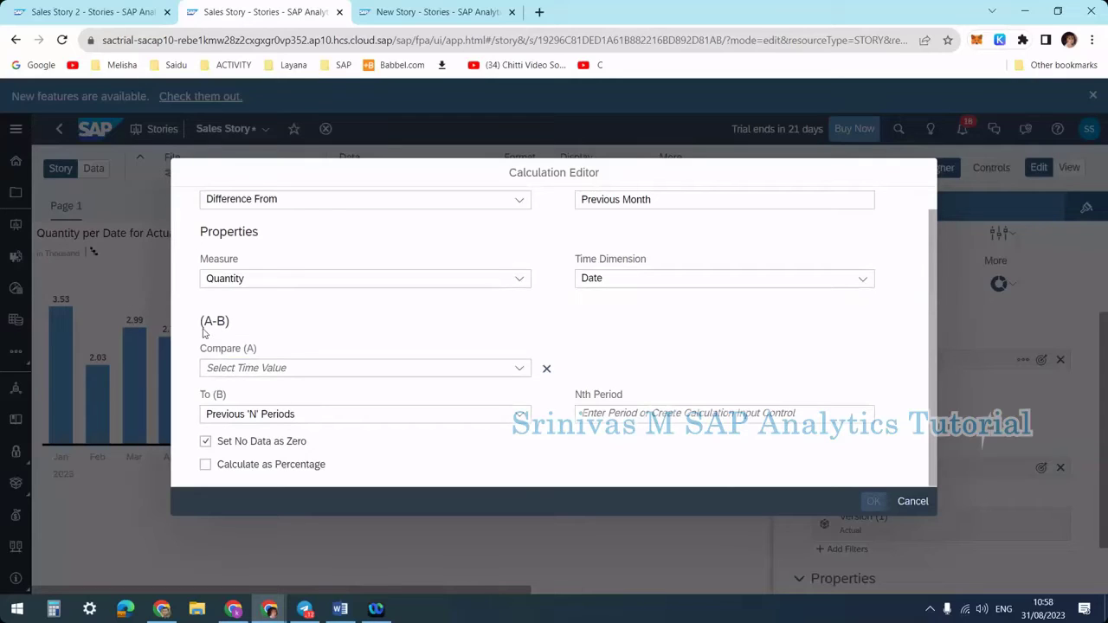
click(257, 369)
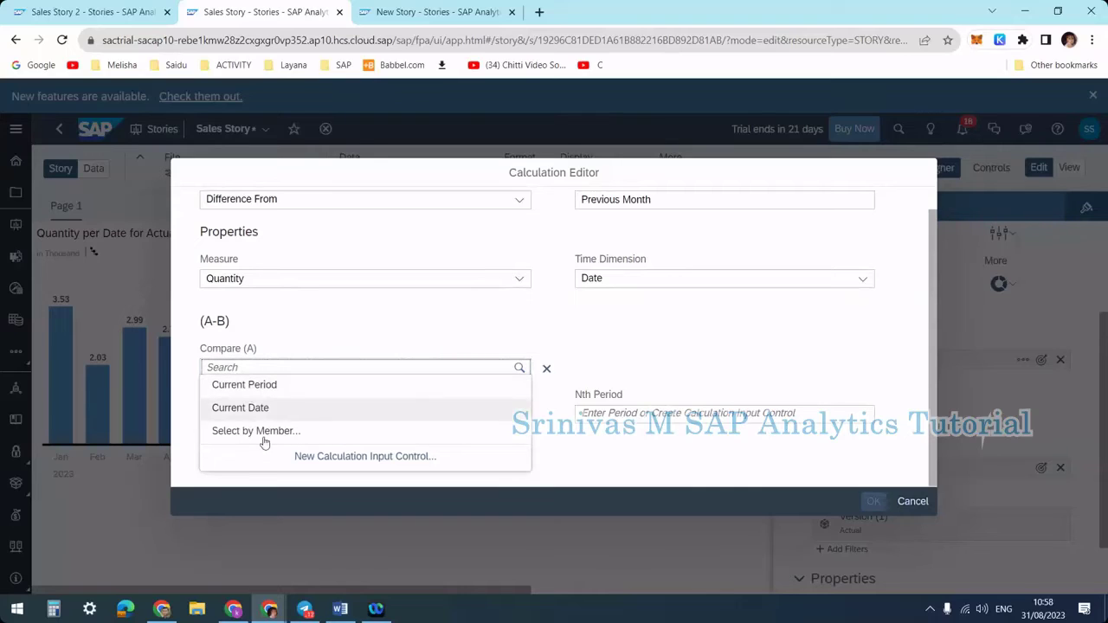
click(311, 457)
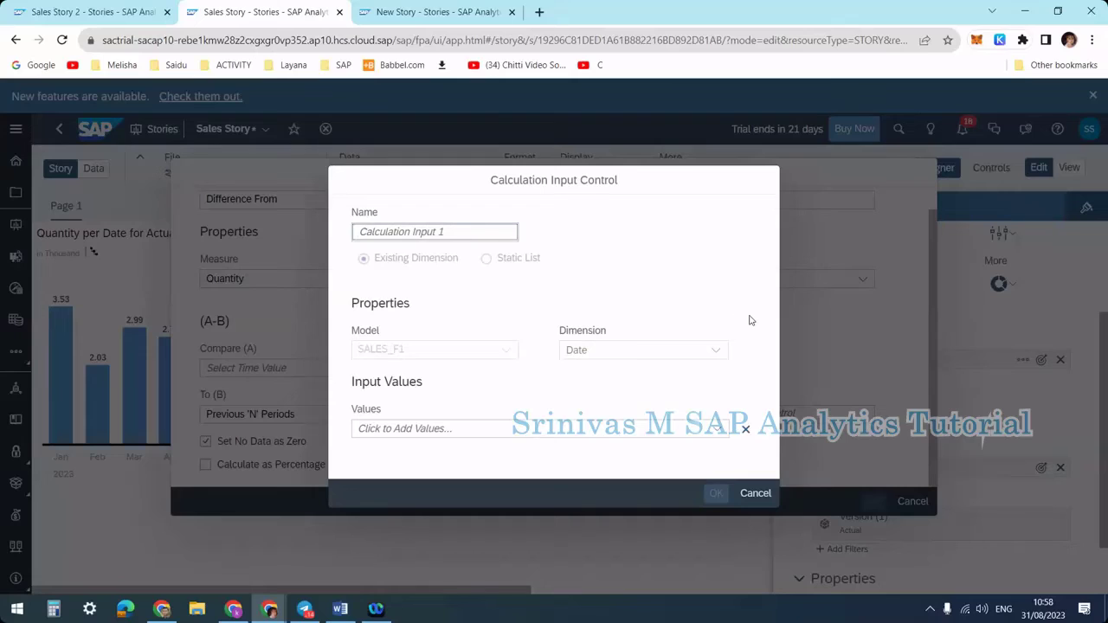
- Name the control IP_Month and list Date members by the Year, Month hierarchy
text(IP_Month)
click(564, 435)
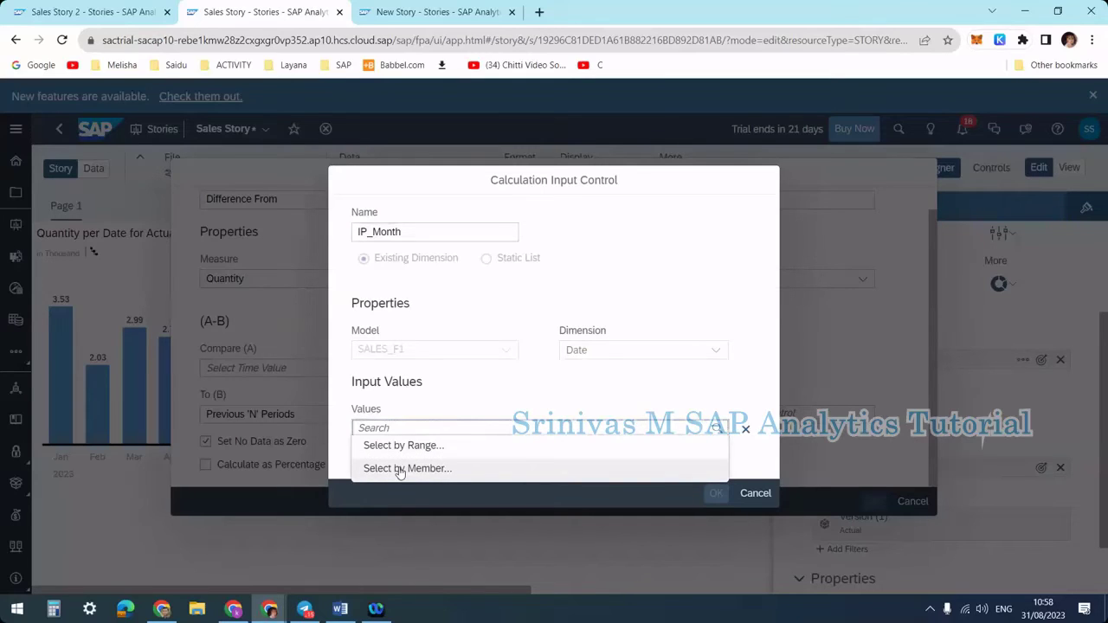
click(400, 472)
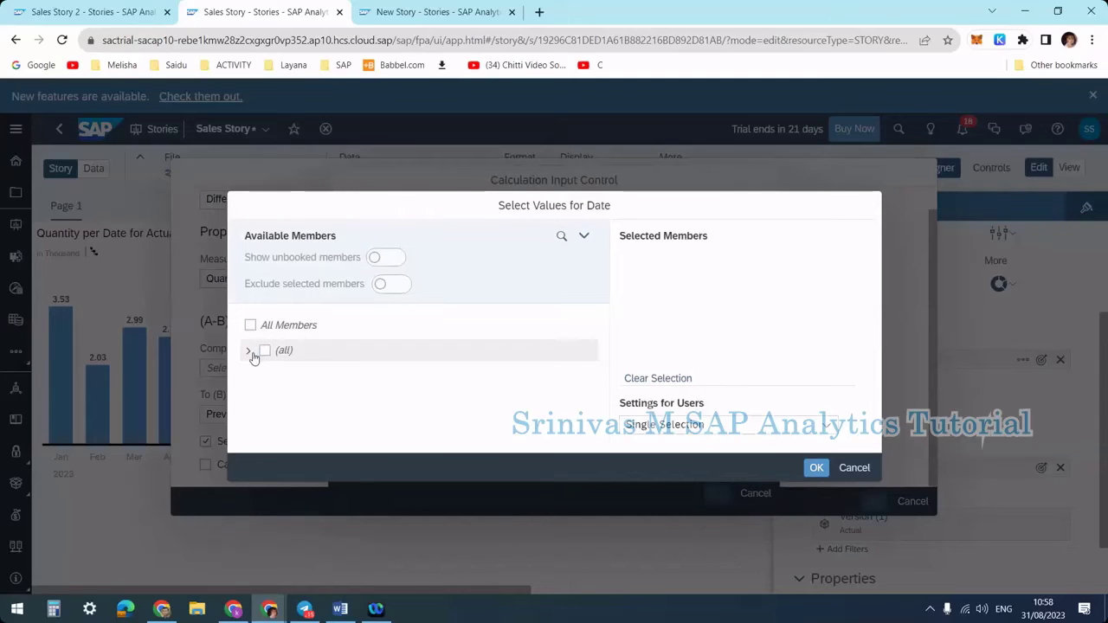
click(249, 351)
click(260, 378)
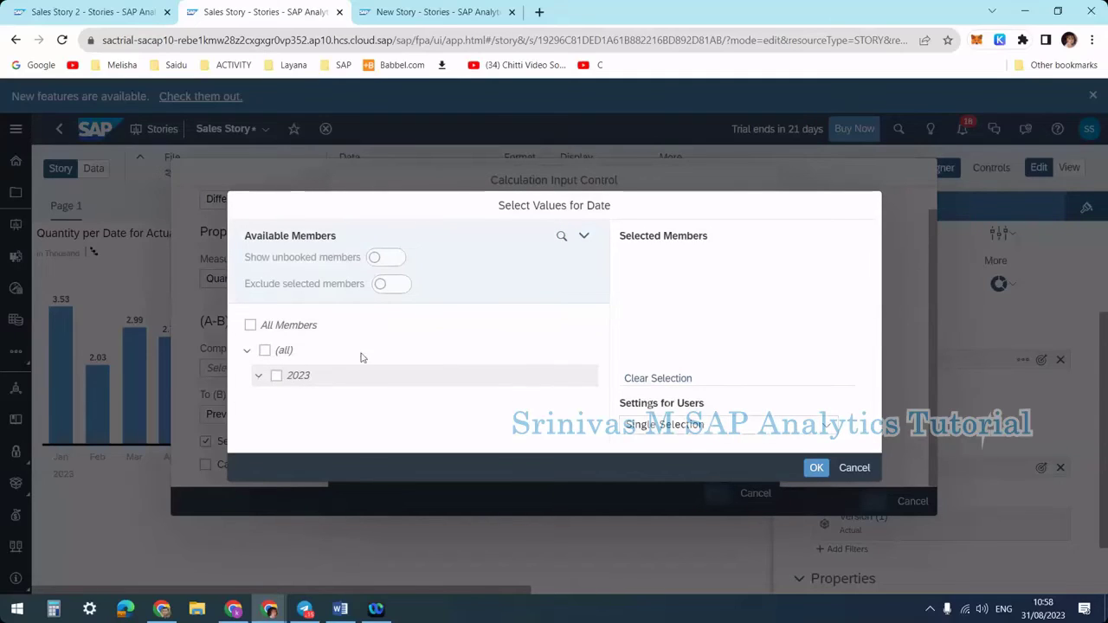
click(585, 238)
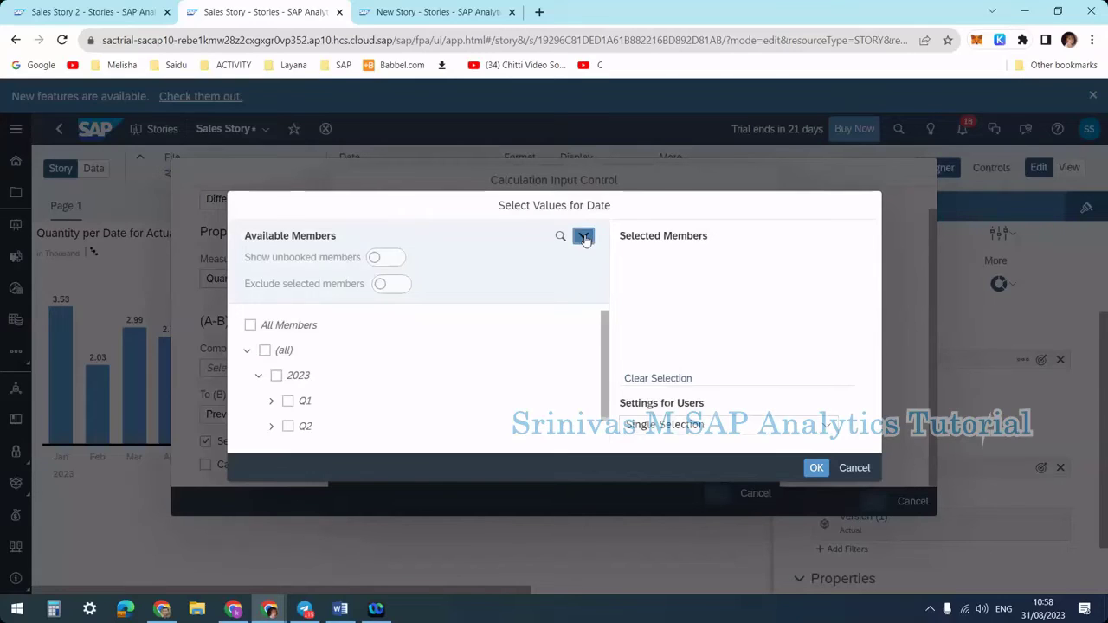
click(467, 275)
click(466, 365)
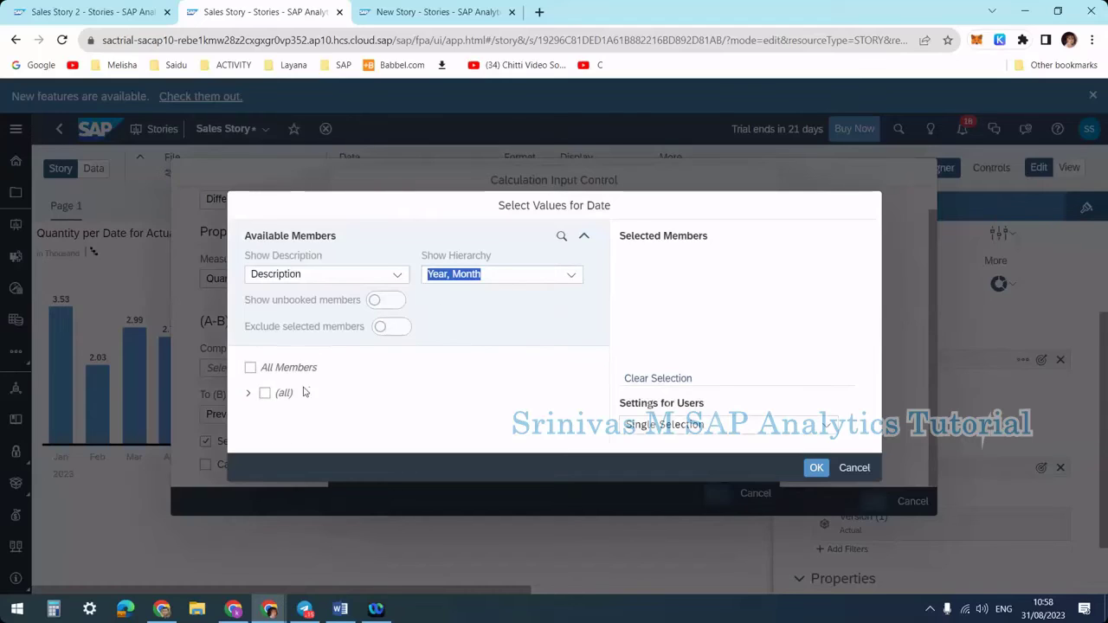
click(248, 393)
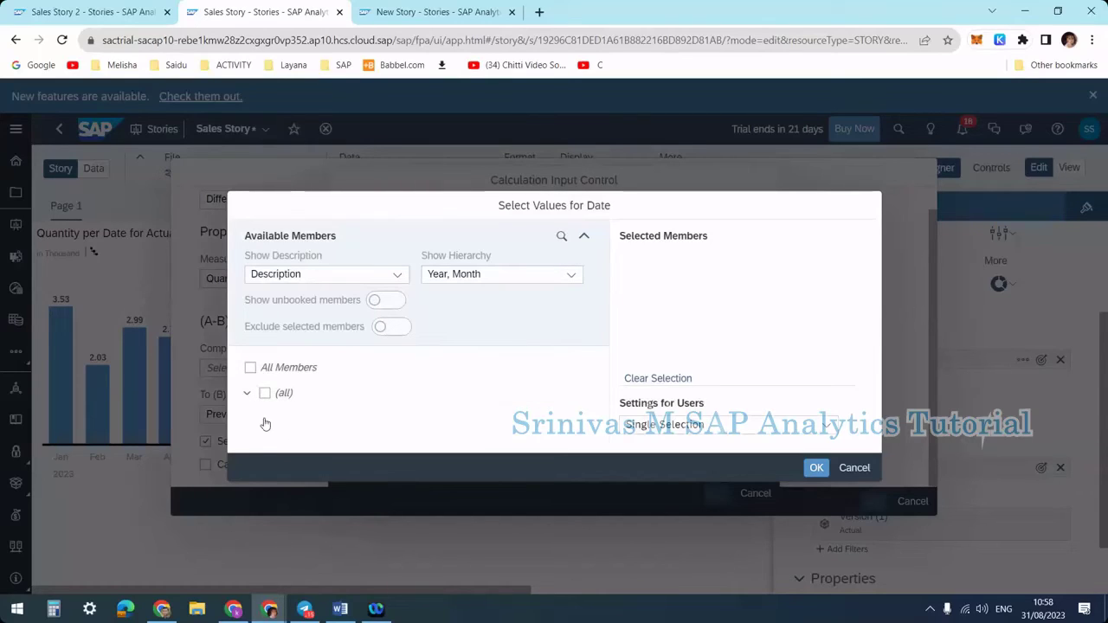
click(259, 419)
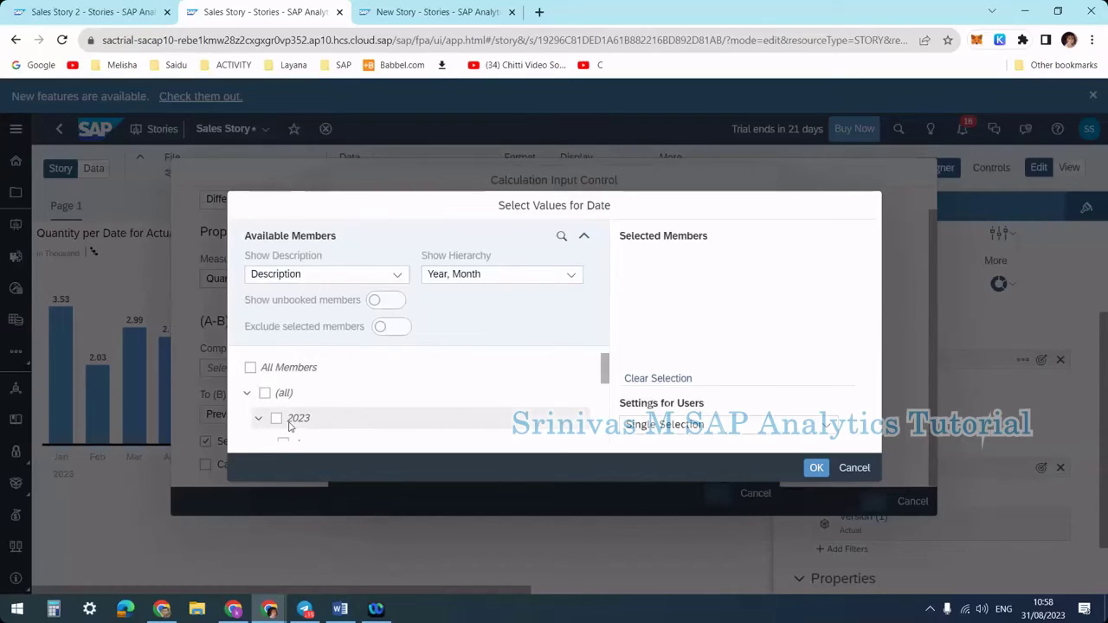
scroll(427, 407, down, 3)
scroll(362, 404, up, 3)
- Tick Jan through Jul 2023 and confirm IP_Month as the Compare (A) value
click(293, 419)
scroll(297, 416, down, 2)
click(296, 374)
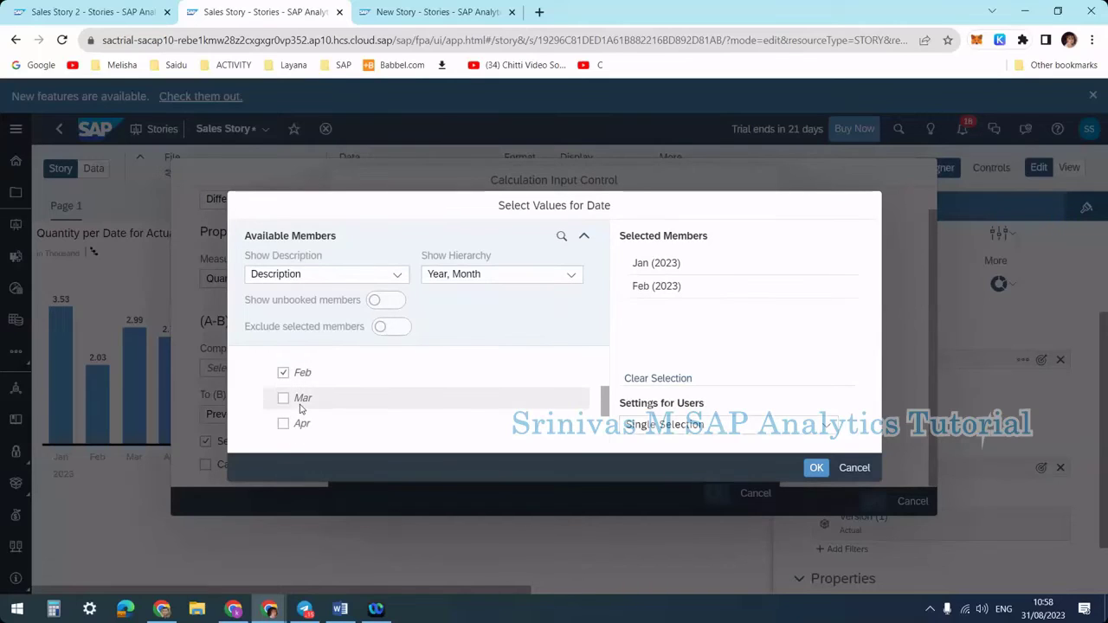
click(300, 400)
click(301, 423)
scroll(300, 416, down, 1)
scroll(301, 407, down, 1)
click(300, 377)
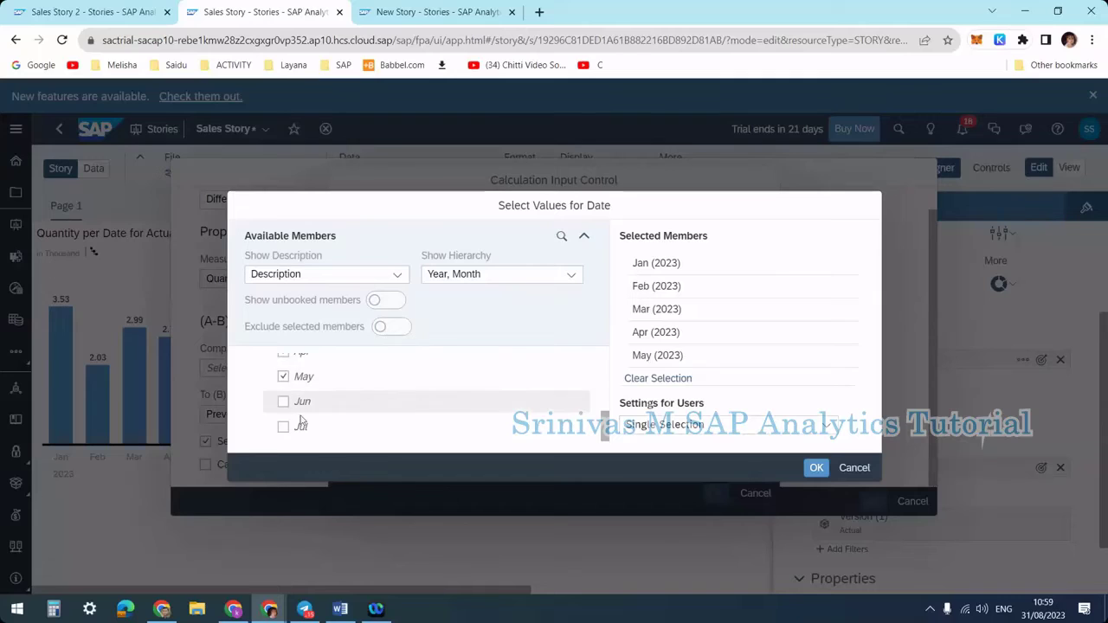
click(301, 414)
click(309, 426)
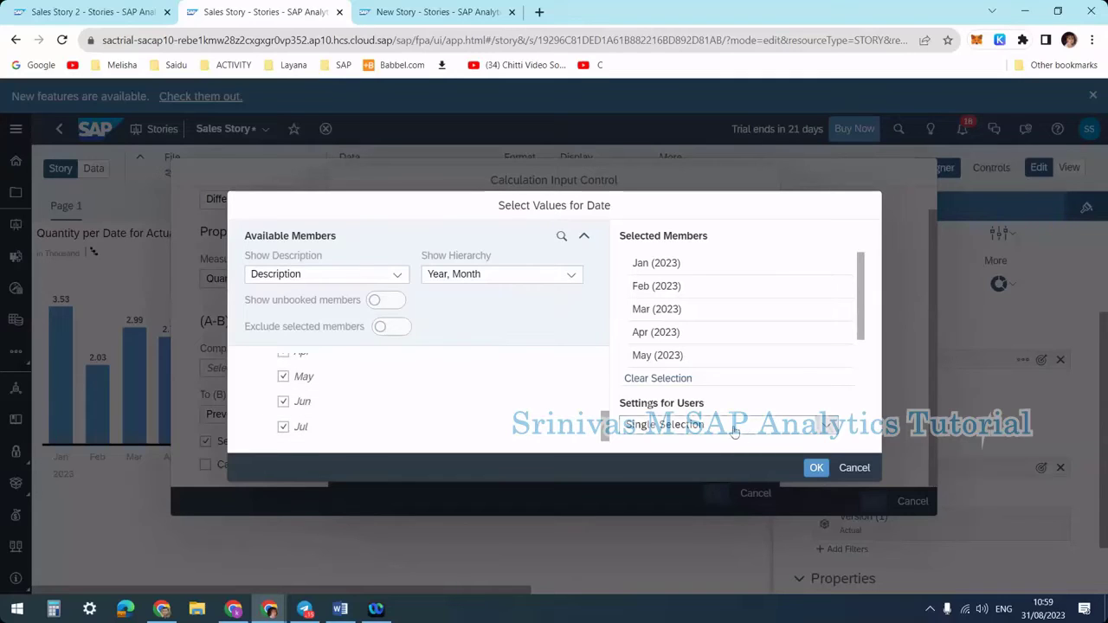
click(818, 470)
click(716, 495)
click(716, 495)
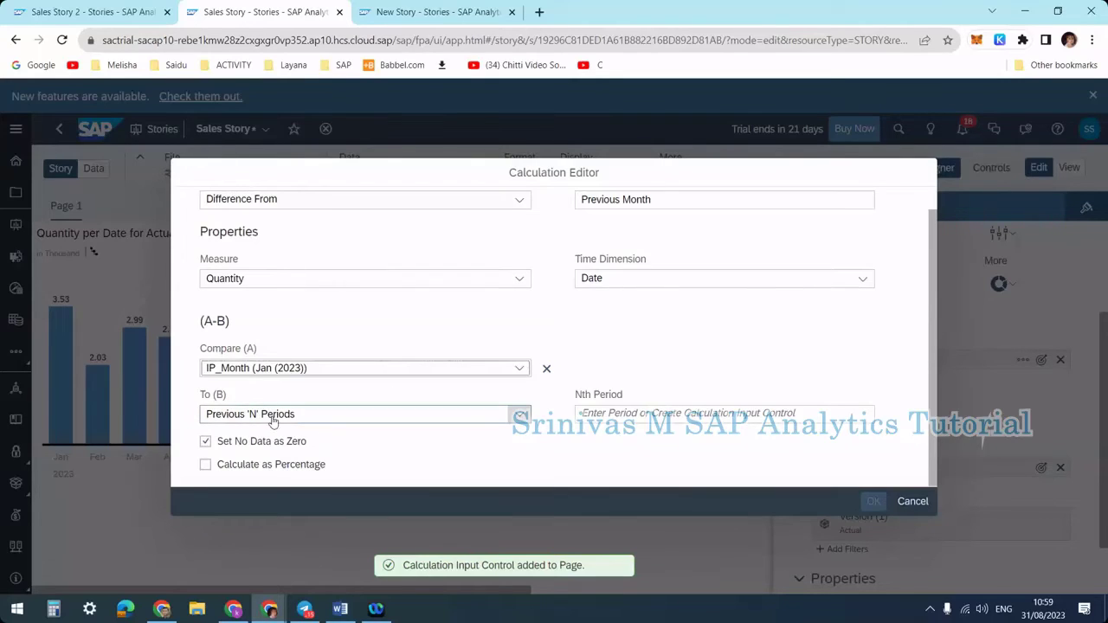
- Set Nth Period to 1 and apply the Previous Month calculation
click(604, 413)
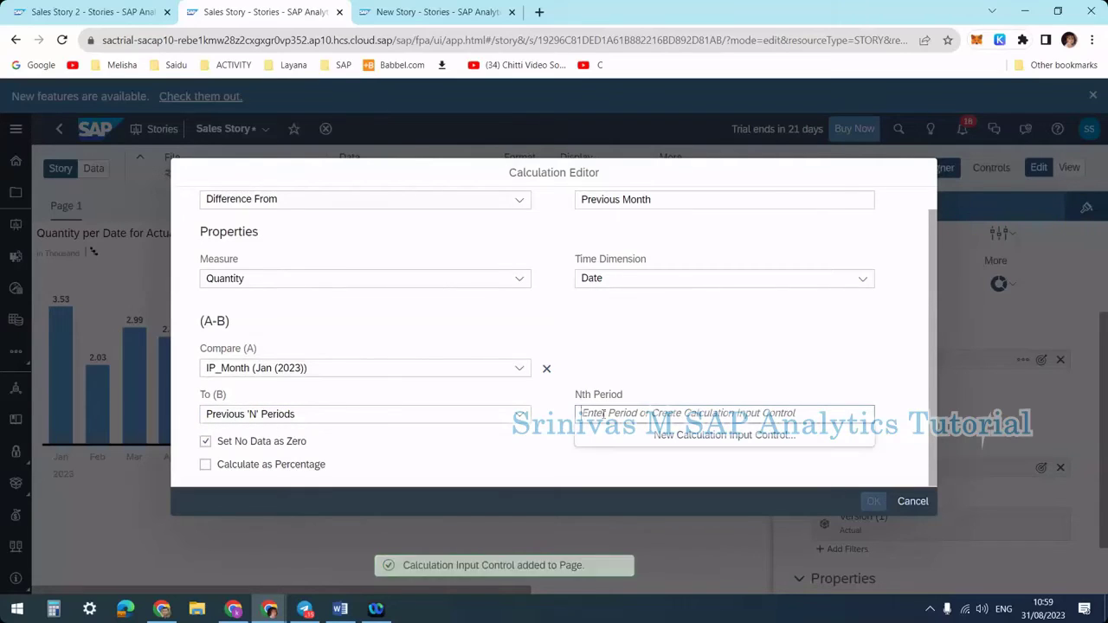
text(1)
click(511, 436)
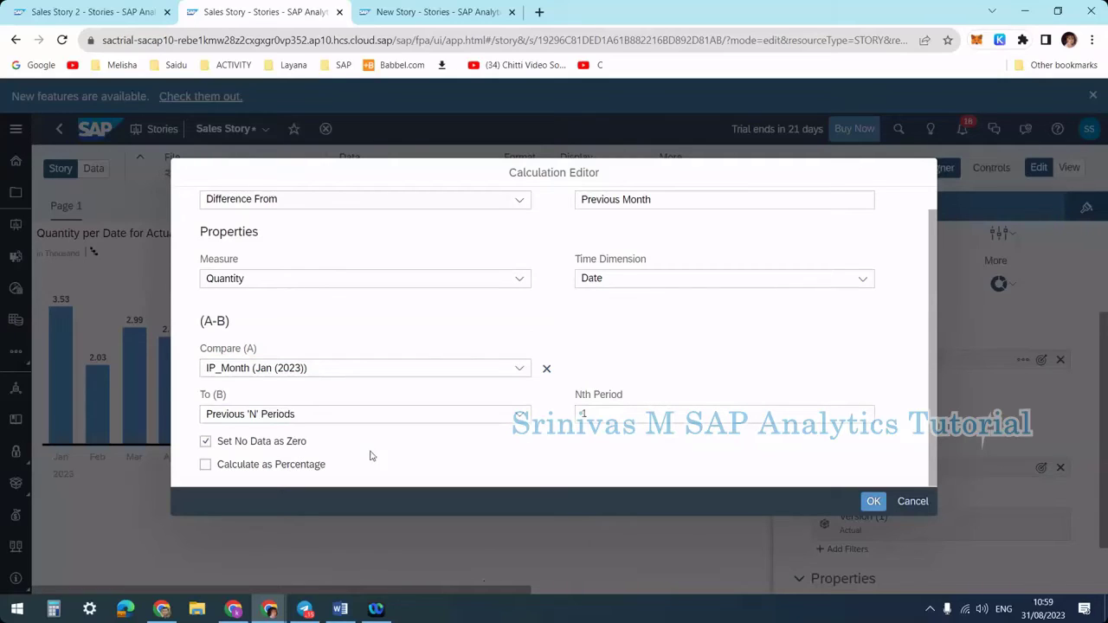
click(873, 503)
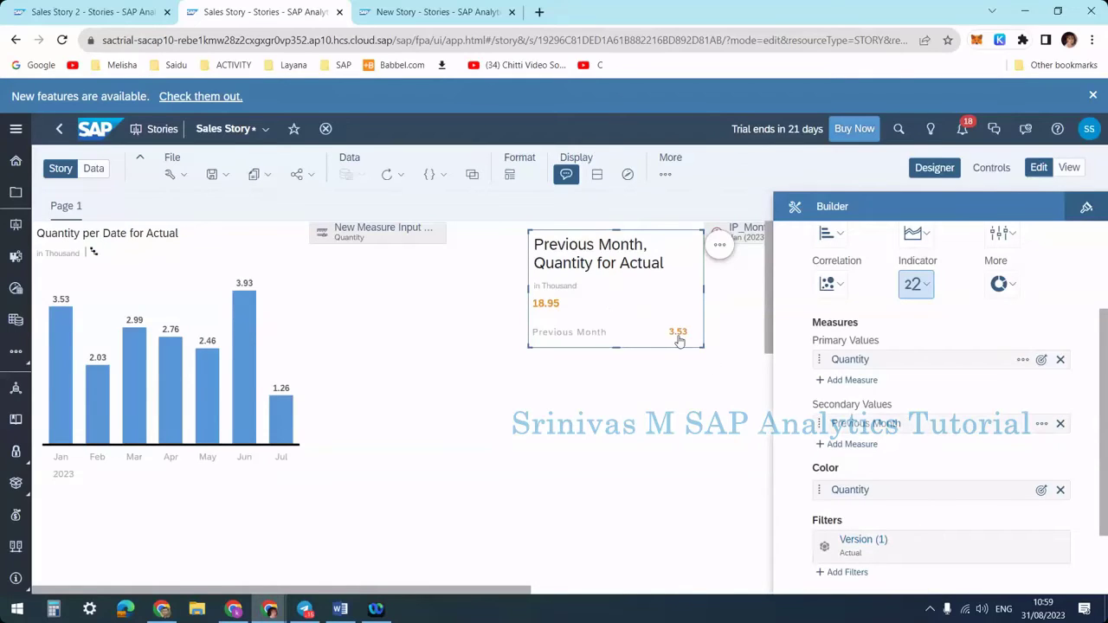
- Remove the New Measure Input control for Quantity from the Sales Story page
click(390, 241)
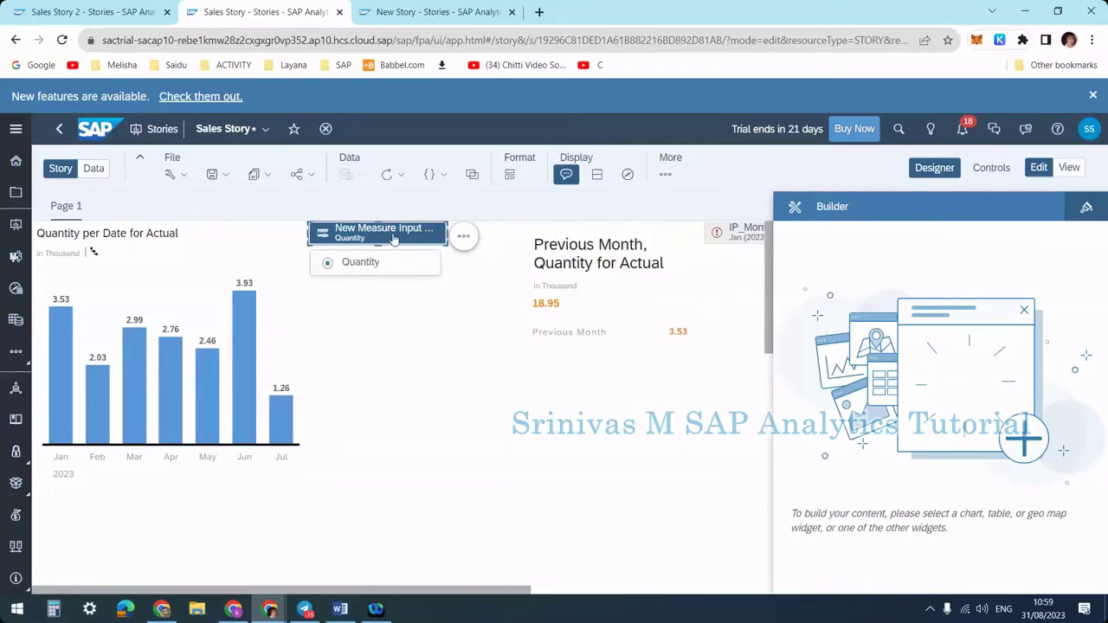
drag(379, 243, 378, 269)
click(464, 236)
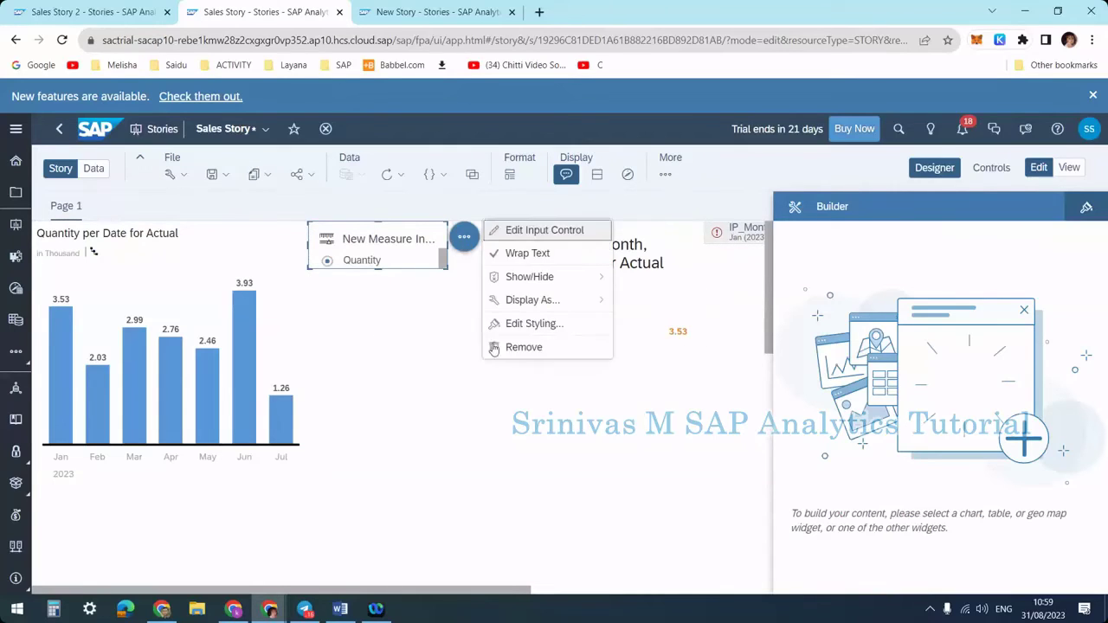
click(524, 347)
click(660, 373)
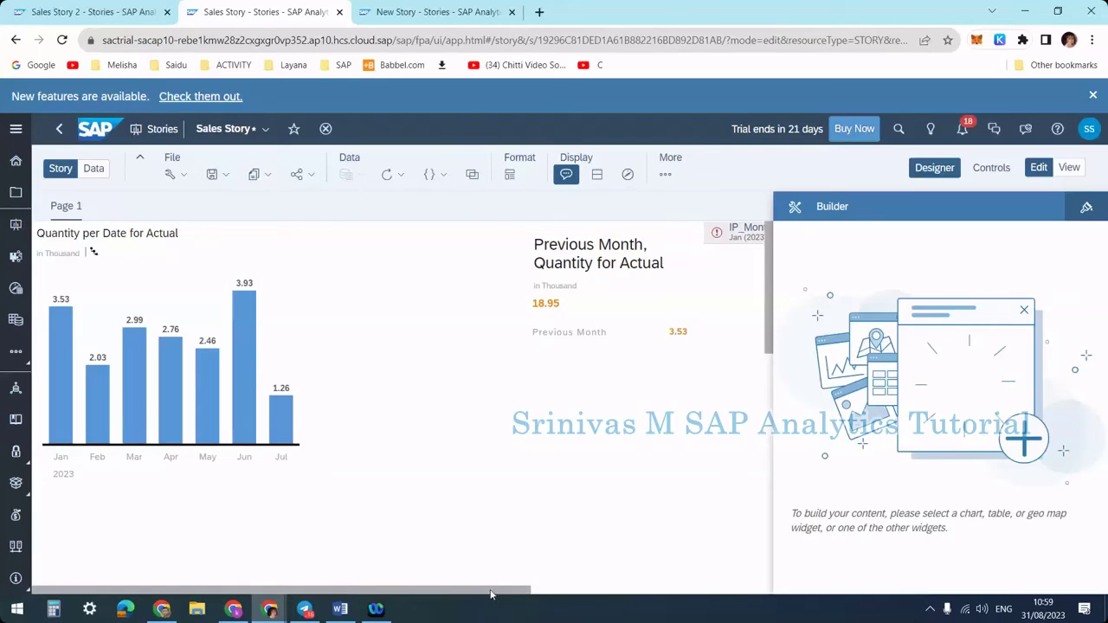
drag(490, 593, 641, 592)
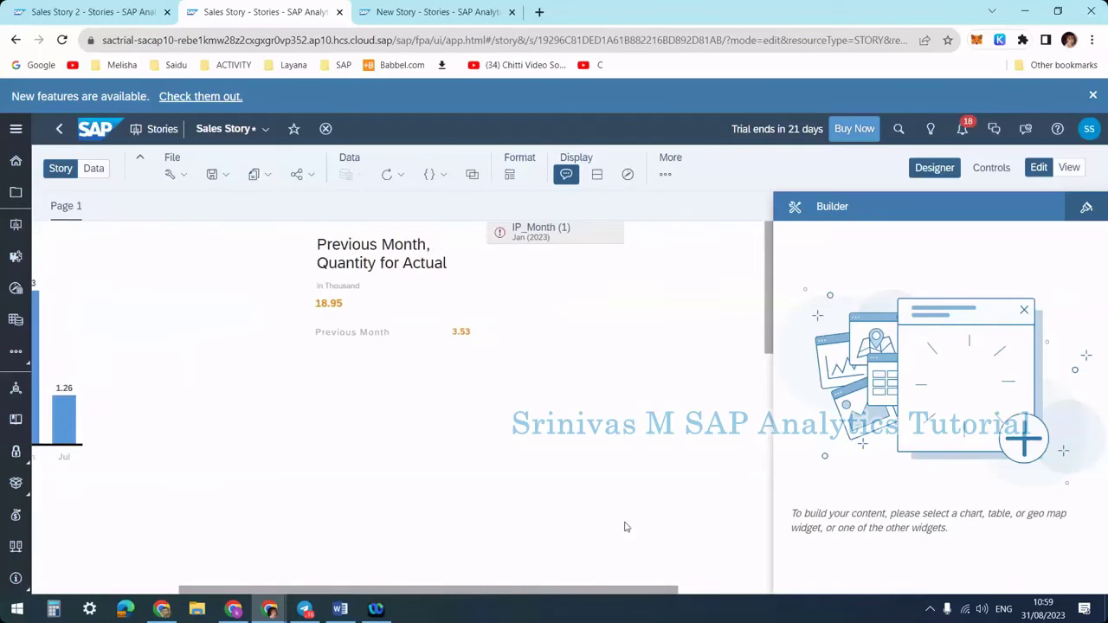
- Expand IP_Month to show all months and move it beside the Quantity chart
click(539, 242)
click(557, 248)
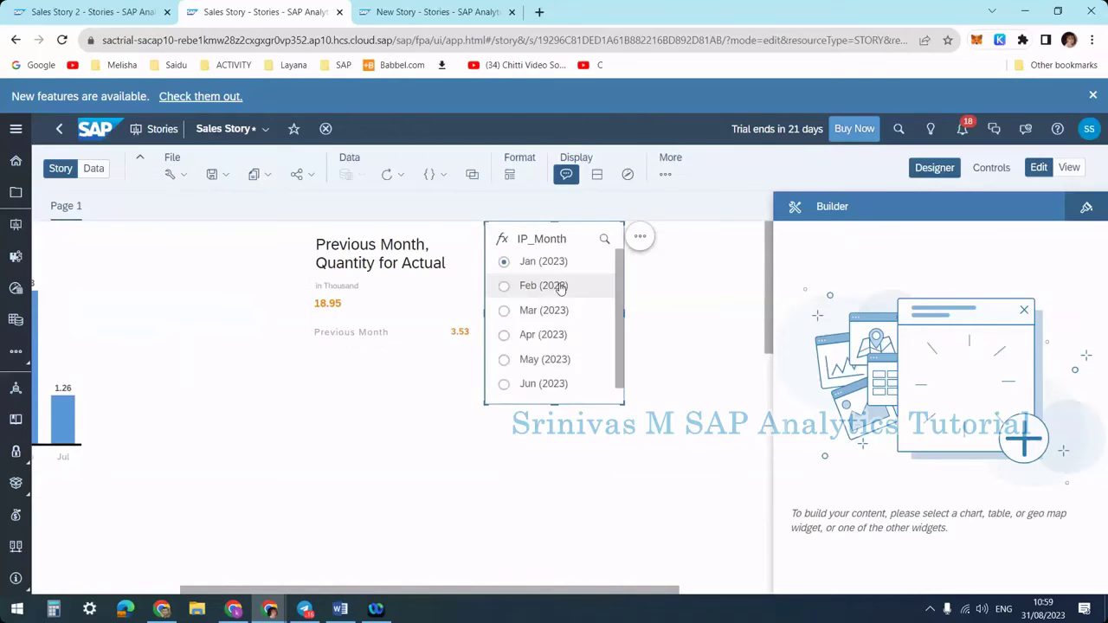
drag(559, 223, 166, 217)
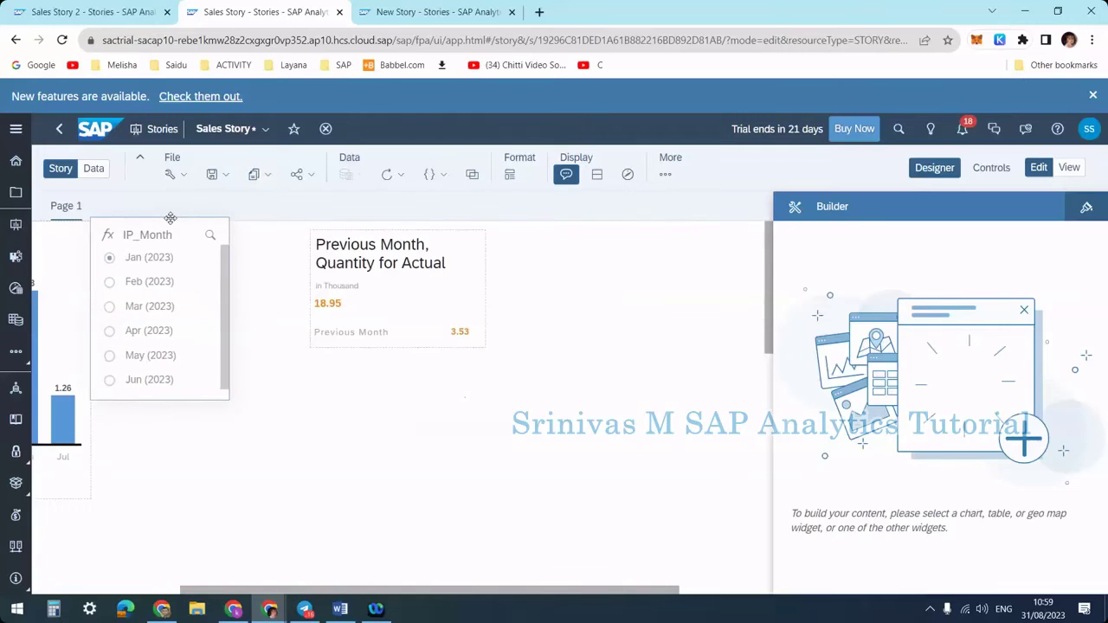
click(352, 251)
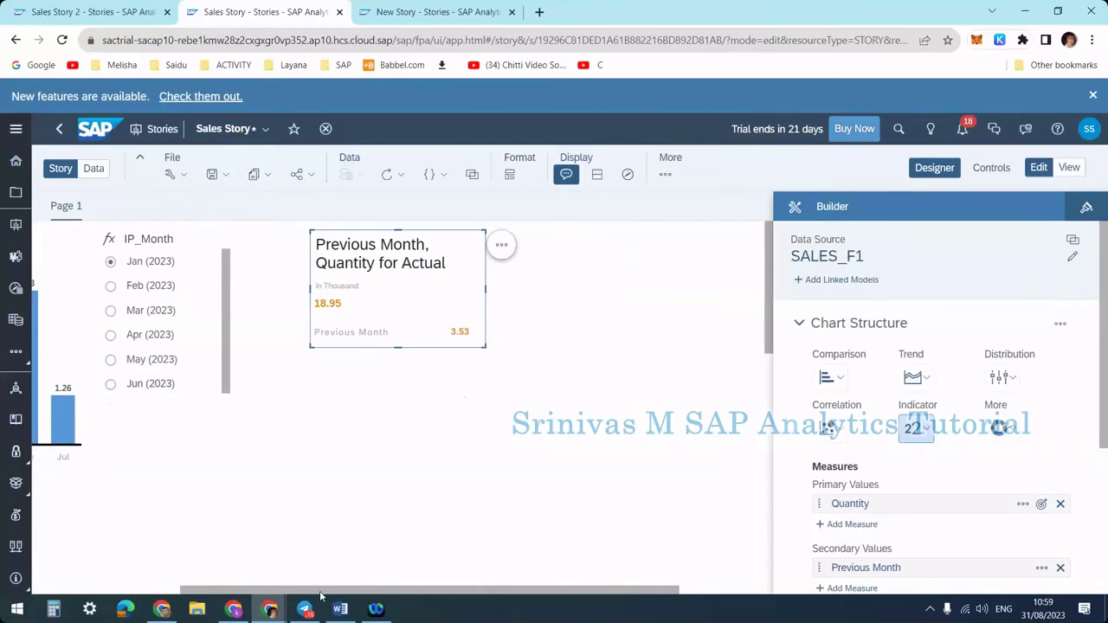
drag(315, 591, 156, 580)
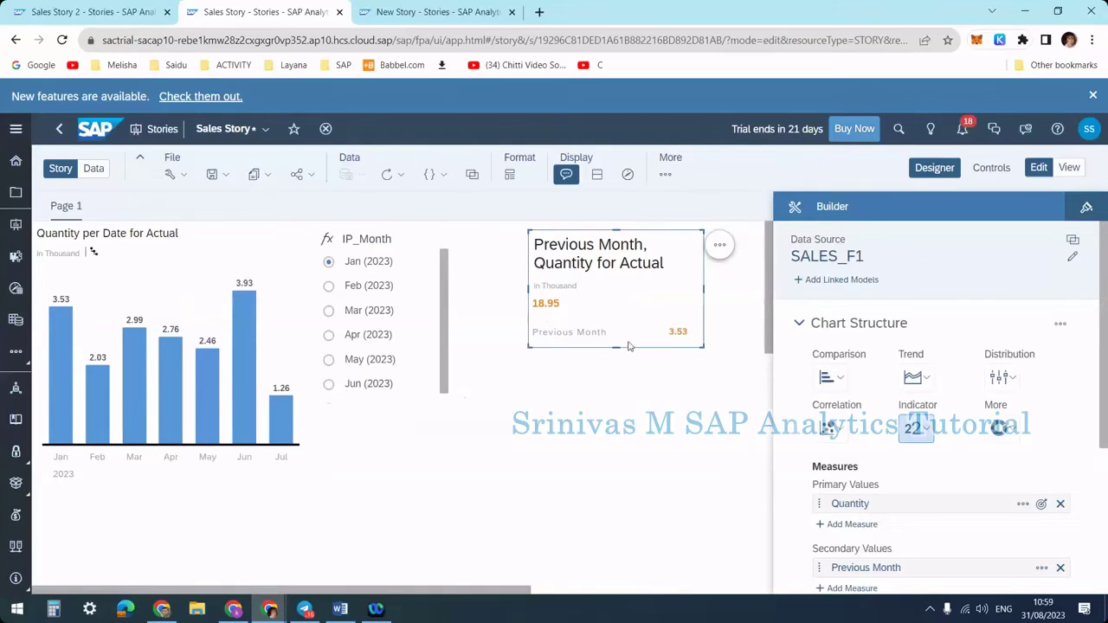
- Switch IP_Month from Feb (2023) to Mar (2023), giving a Previous Month value of 0.95
click(368, 286)
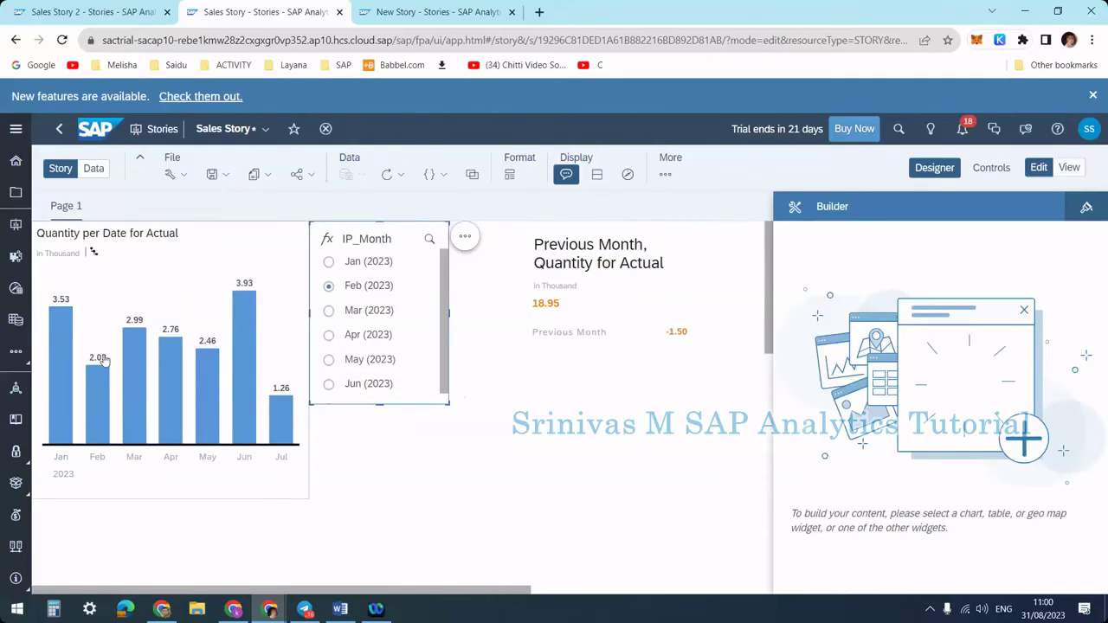
mouse_move(101, 366)
click(329, 310)
mouse_move(143, 327)
mouse_move(101, 371)
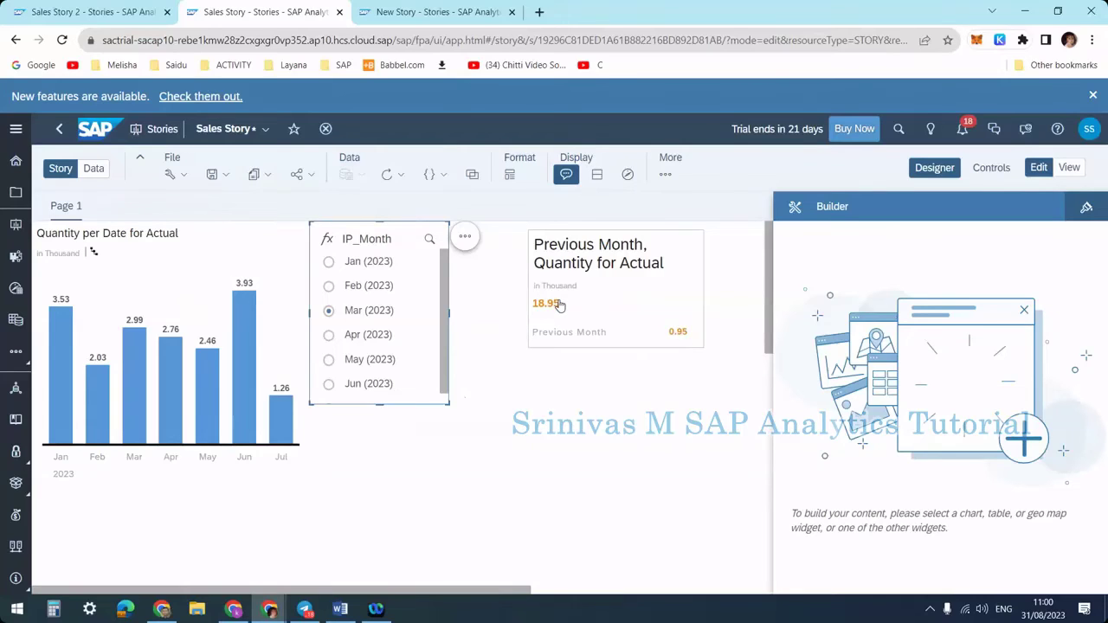
click(574, 276)
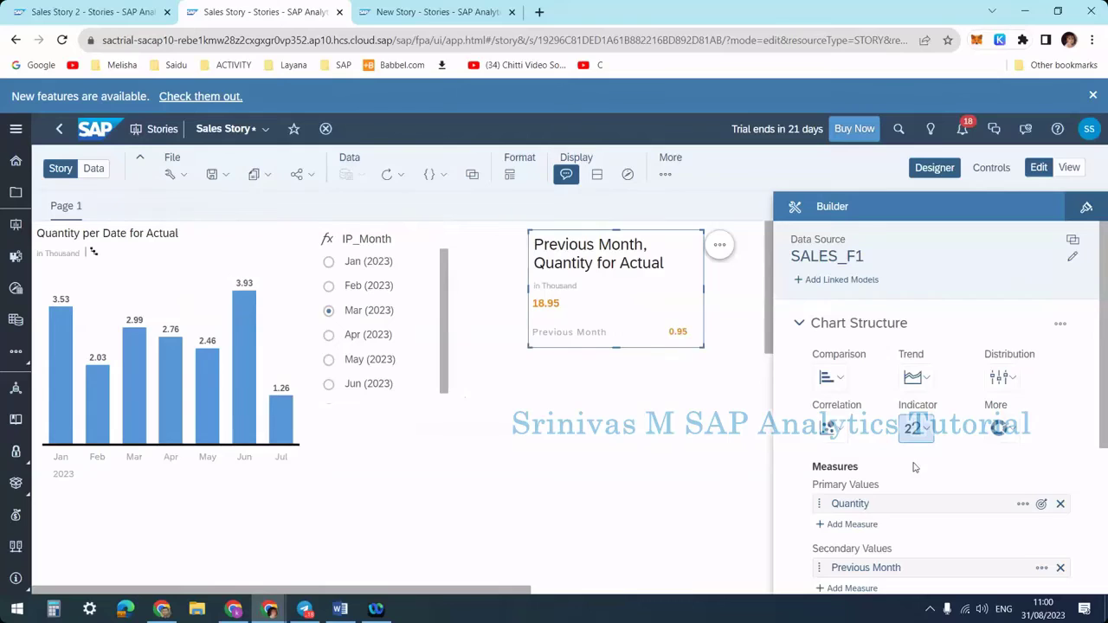
- Remove Quantity from the tile's primary values and start a new calculation in its place
scroll(913, 468, down, 1)
click(1061, 432)
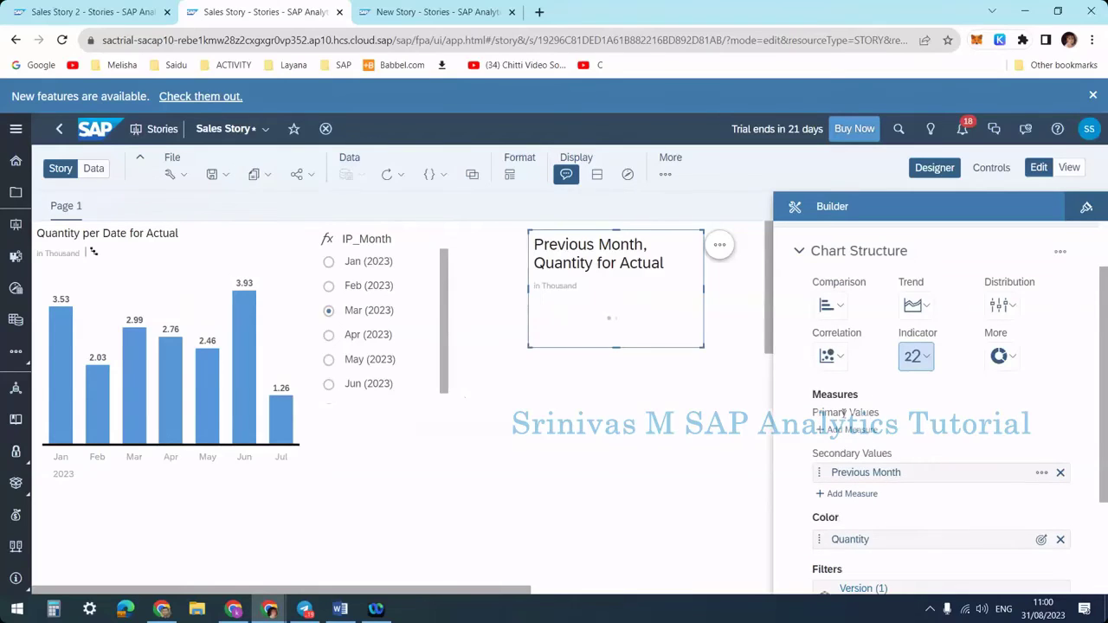
click(852, 430)
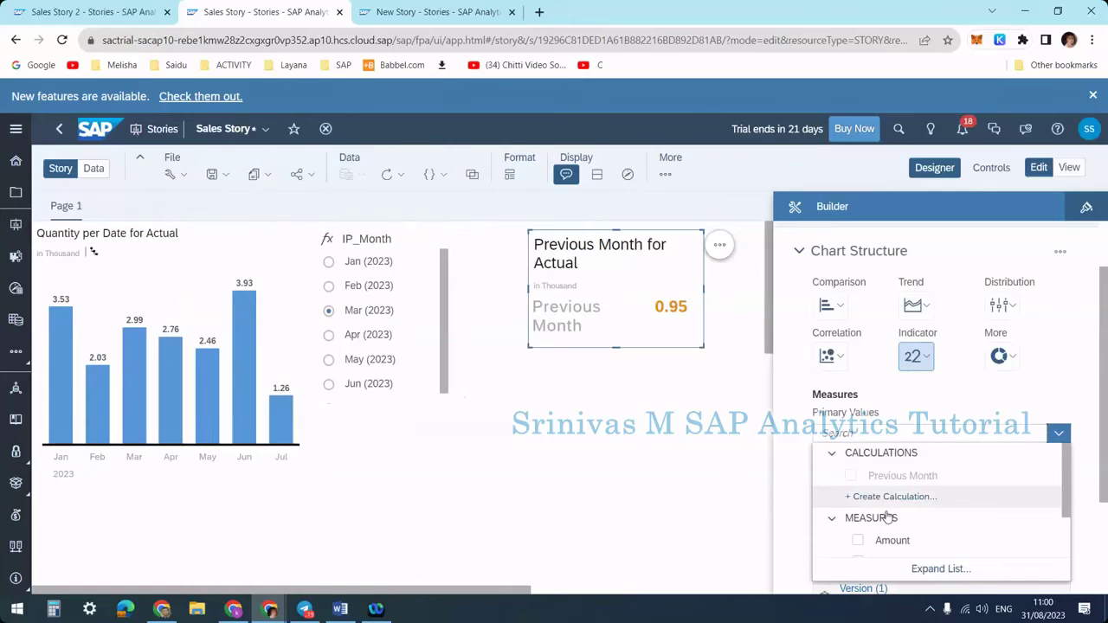
click(730, 367)
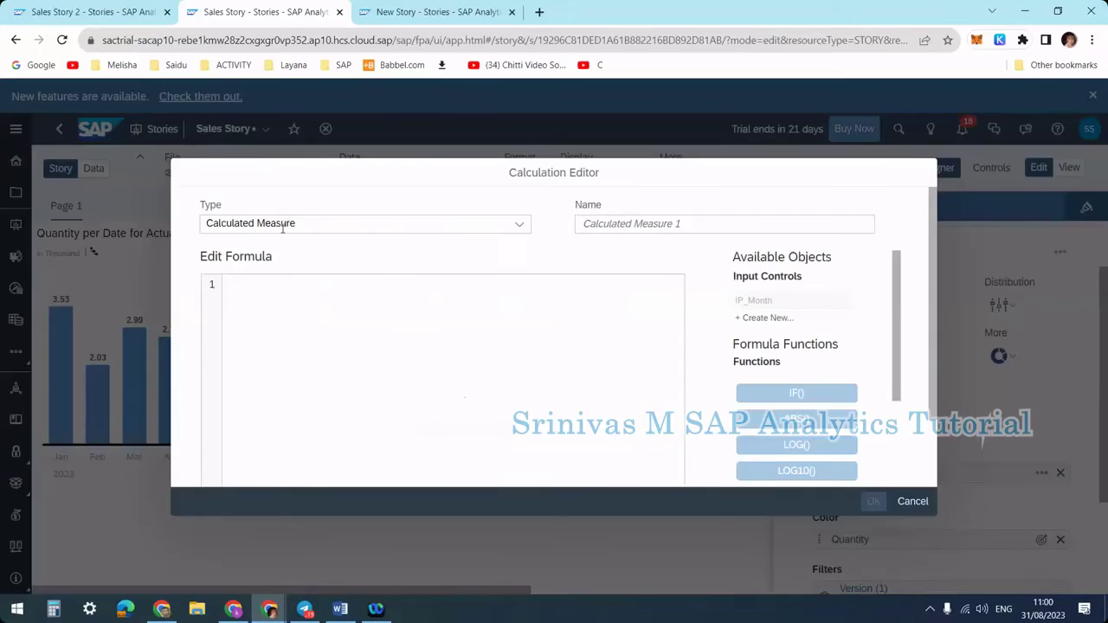
click(268, 223)
click(273, 246)
- Create restricted measure RKF_Quantity: Quantity with Date restricted to IP_Month, showing 2.99
click(268, 223)
click(264, 269)
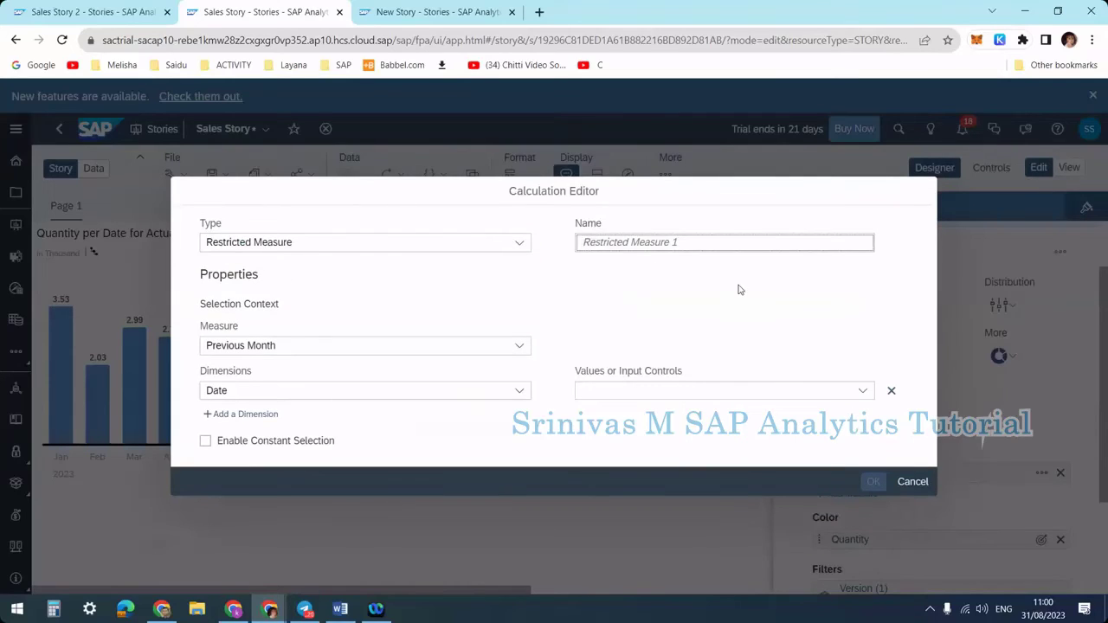
text(RKF_Quantity)
click(594, 249)
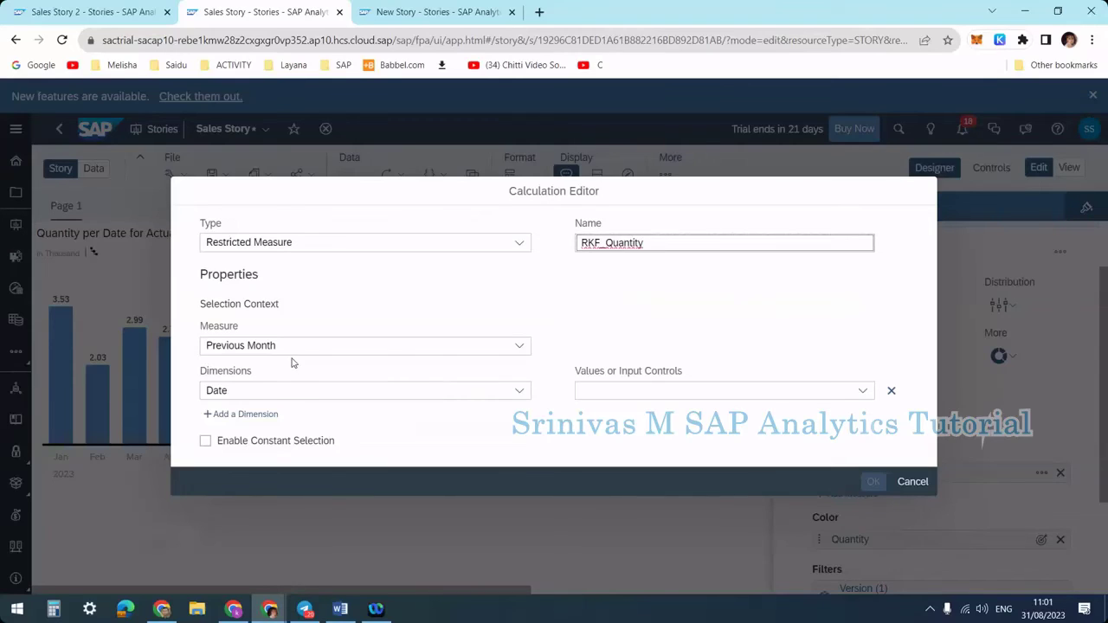
click(284, 349)
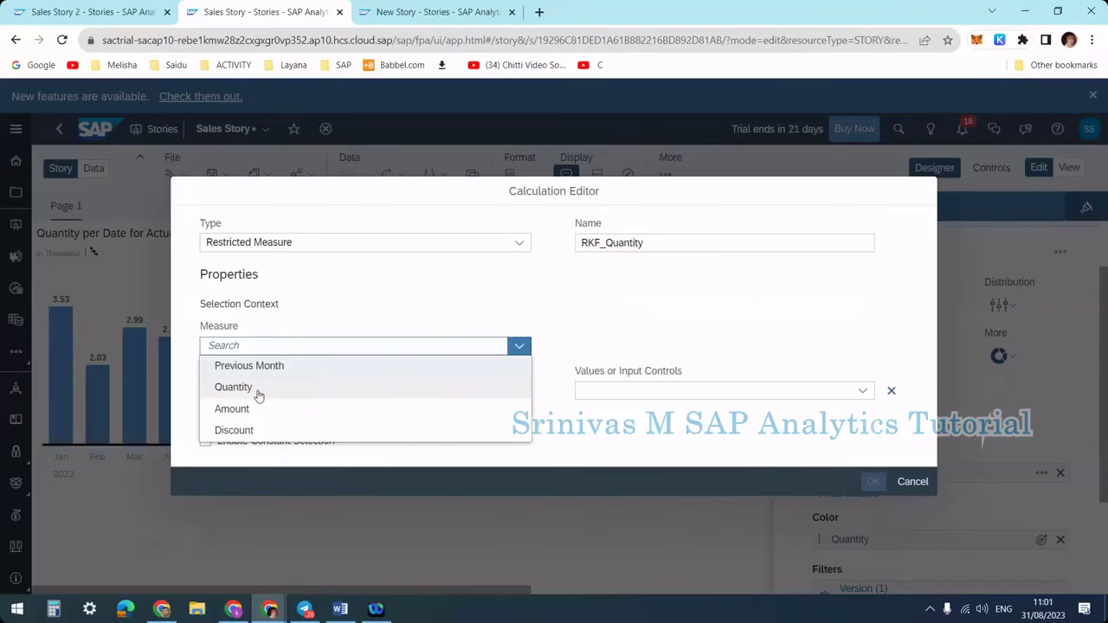
click(258, 391)
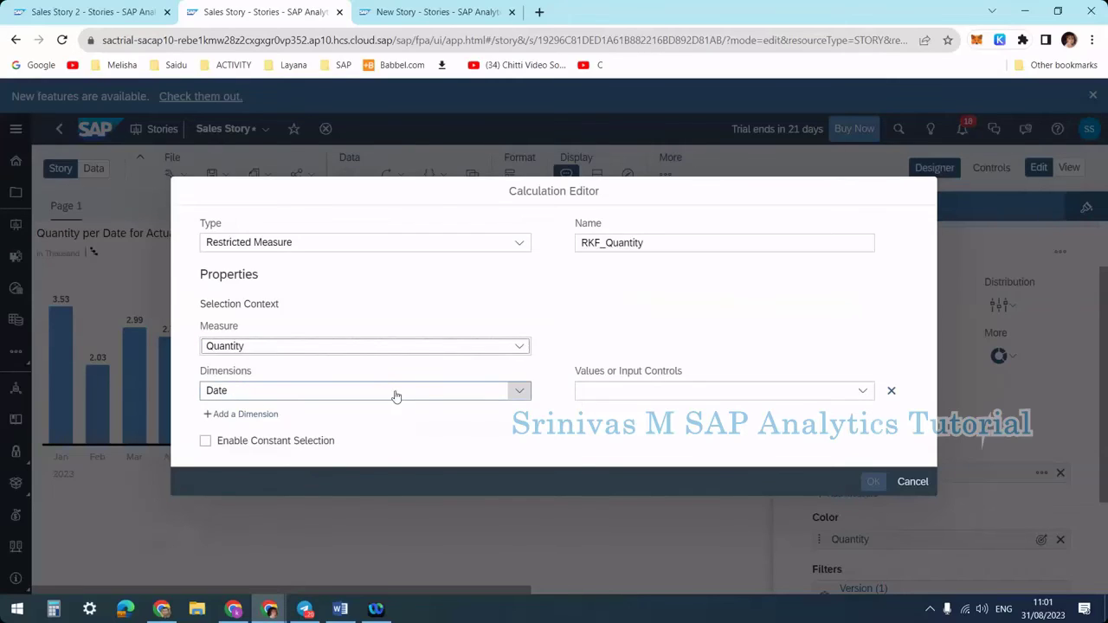
click(607, 391)
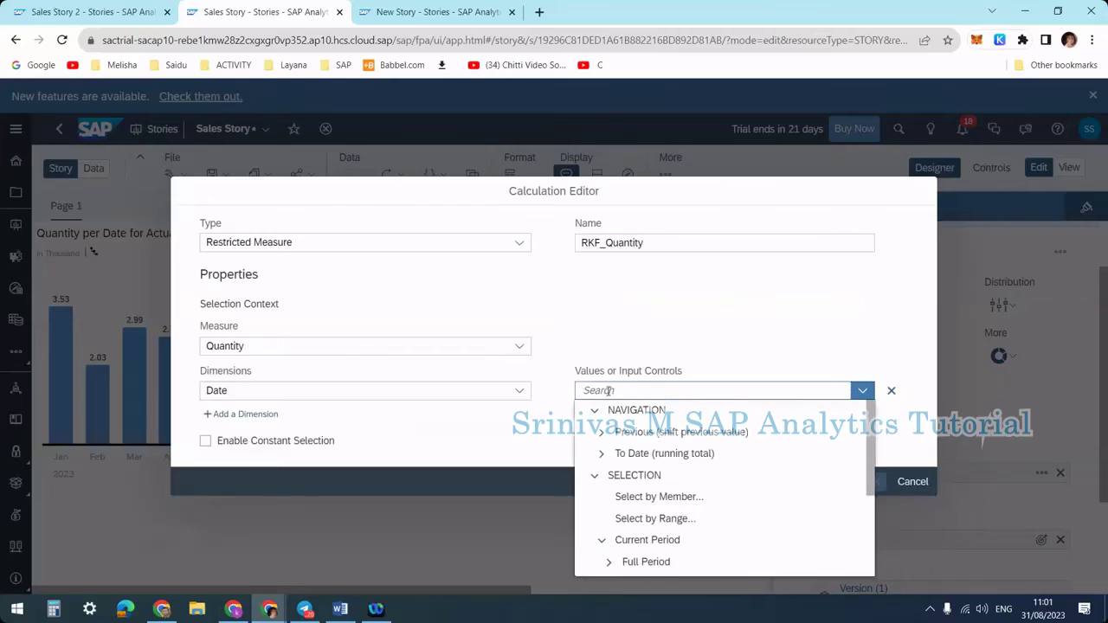
scroll(656, 519, down, 3)
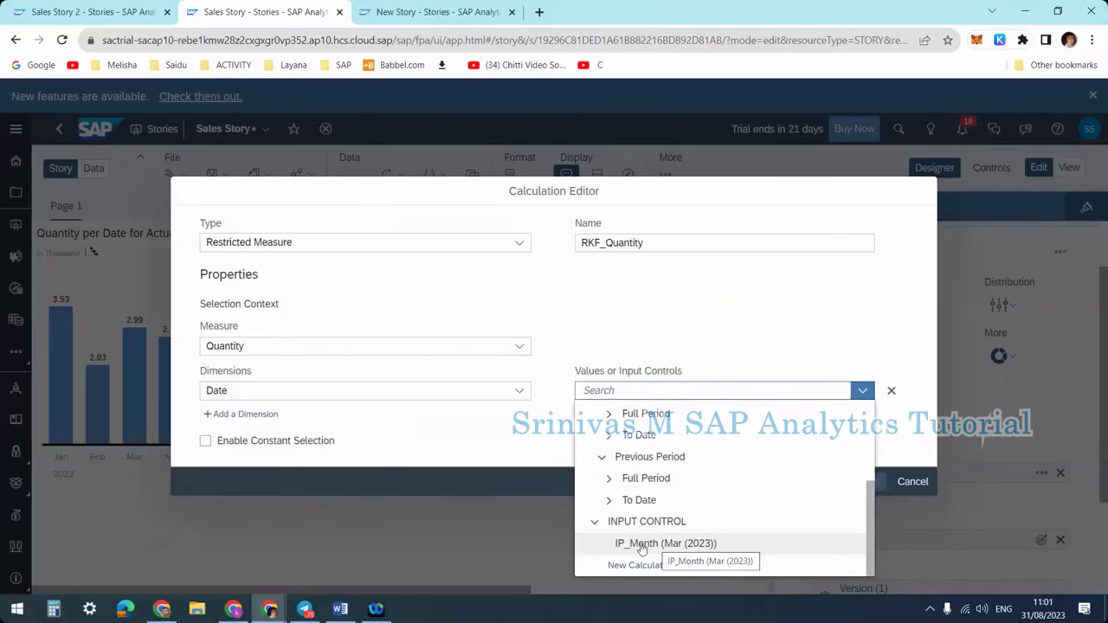
click(656, 544)
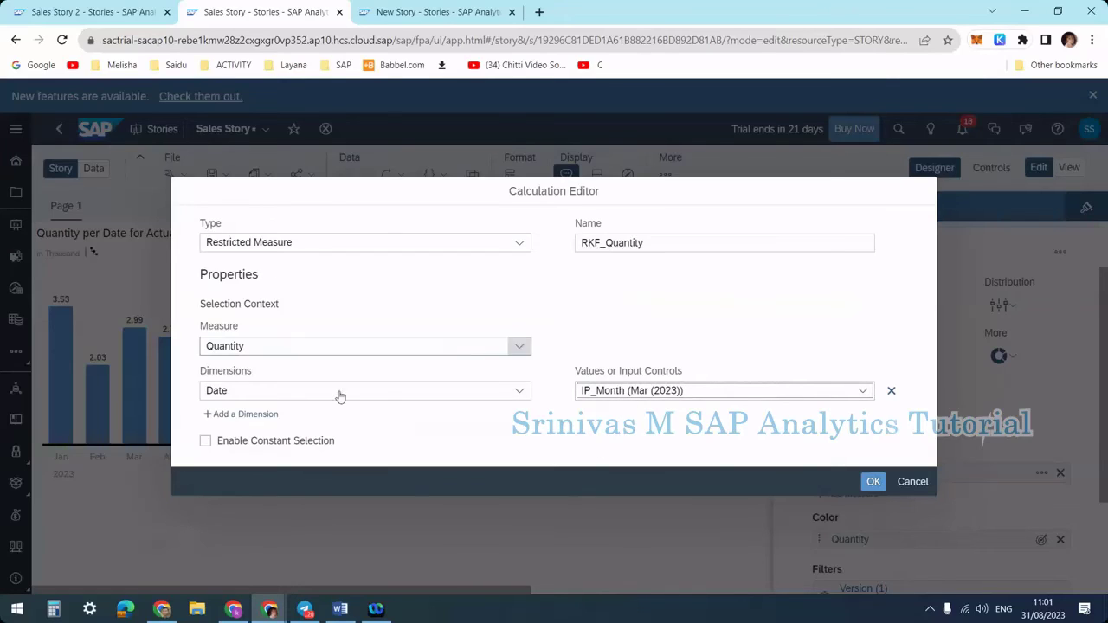
click(874, 483)
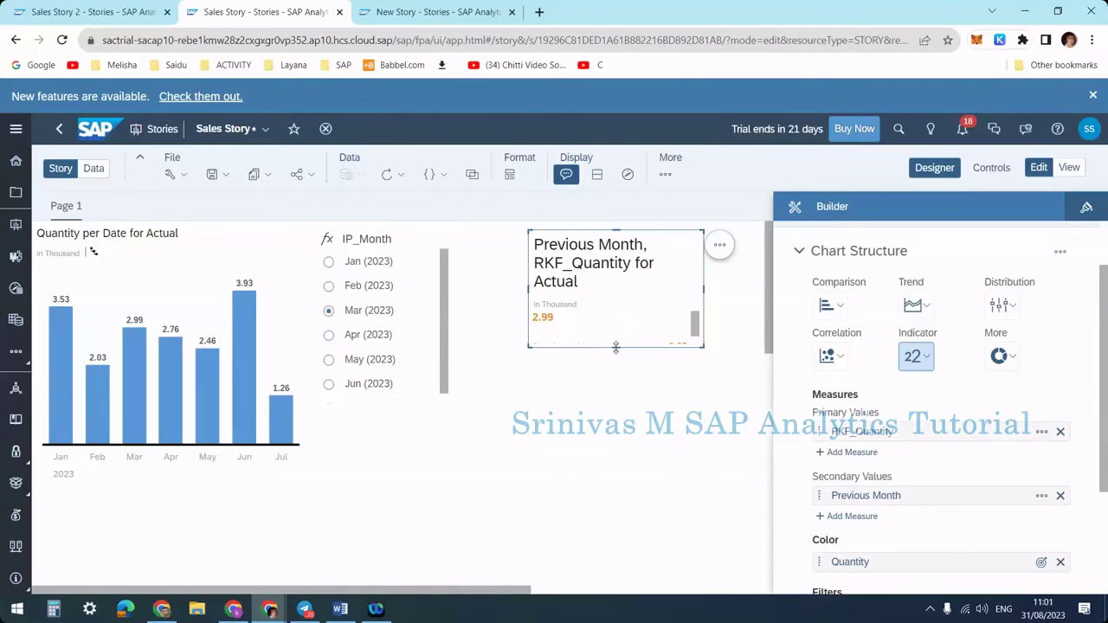
- Make the numeric point tile taller so both values are visible
drag(615, 347, 627, 372)
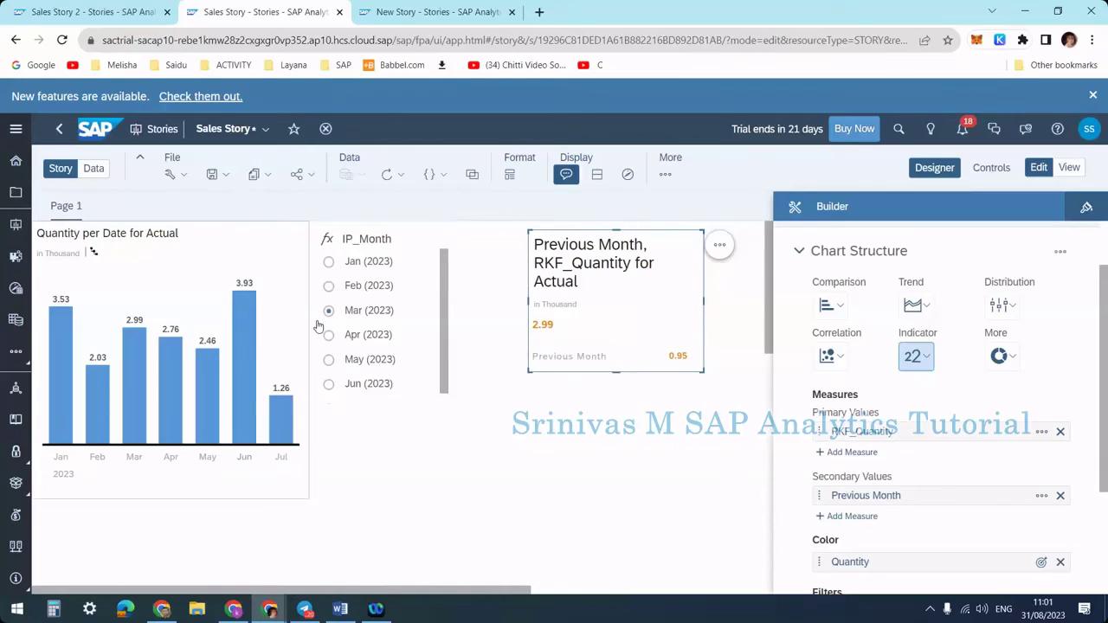
mouse_move(136, 421)
mouse_move(103, 384)
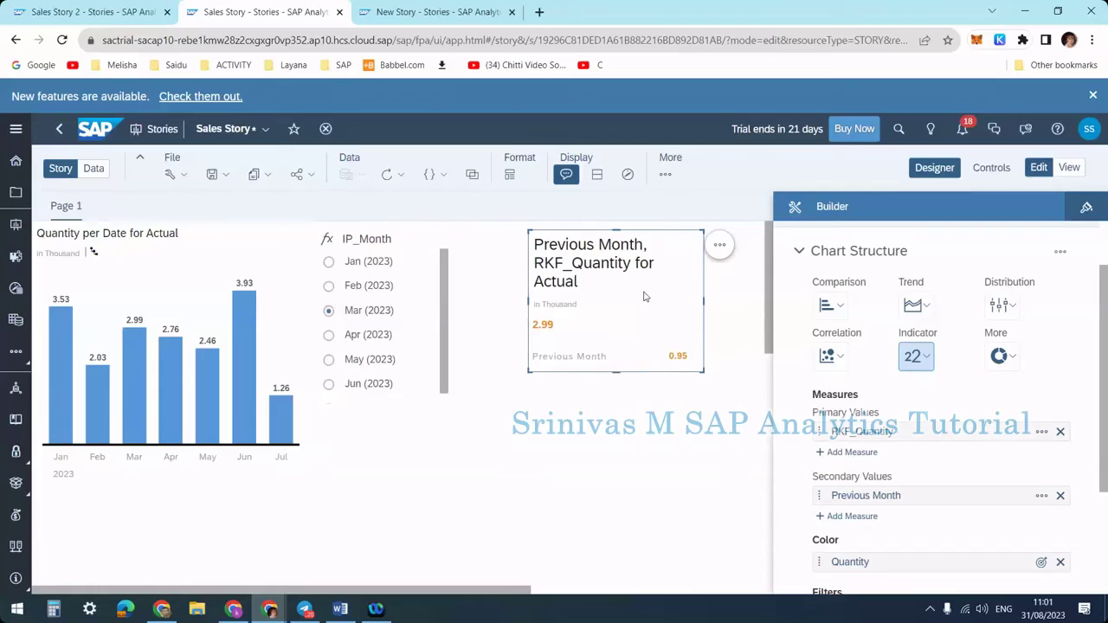
- Retitle the tile 'Quantity for Actual' by deleting the leading 'Previous Month, RKF_'
double_click(571, 251)
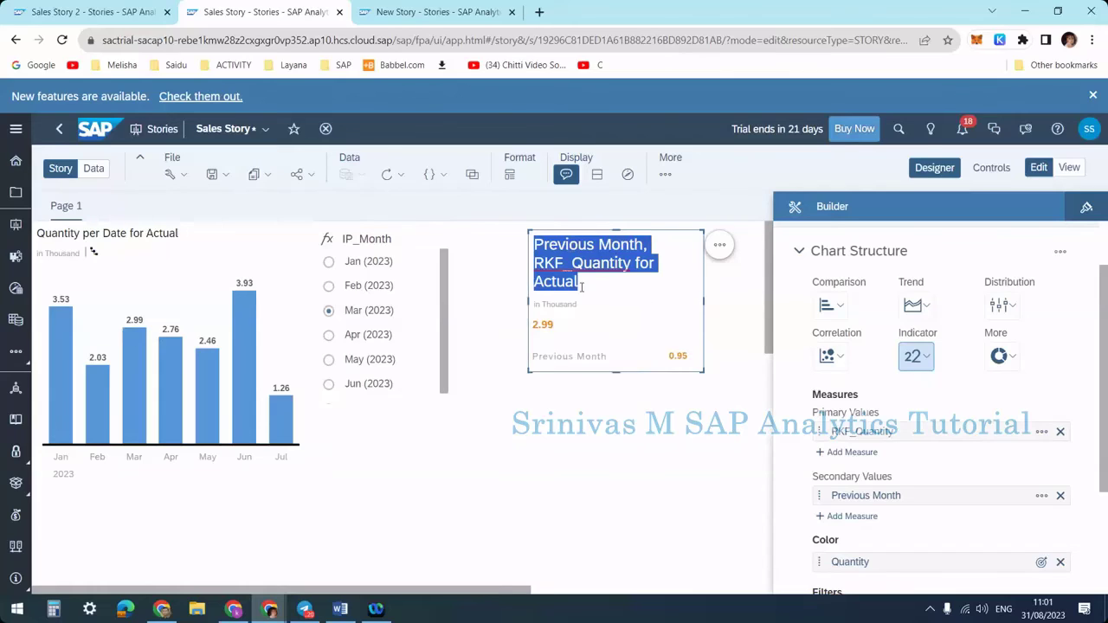
click(571, 263)
drag(571, 263, 531, 239)
key(BackSpace)
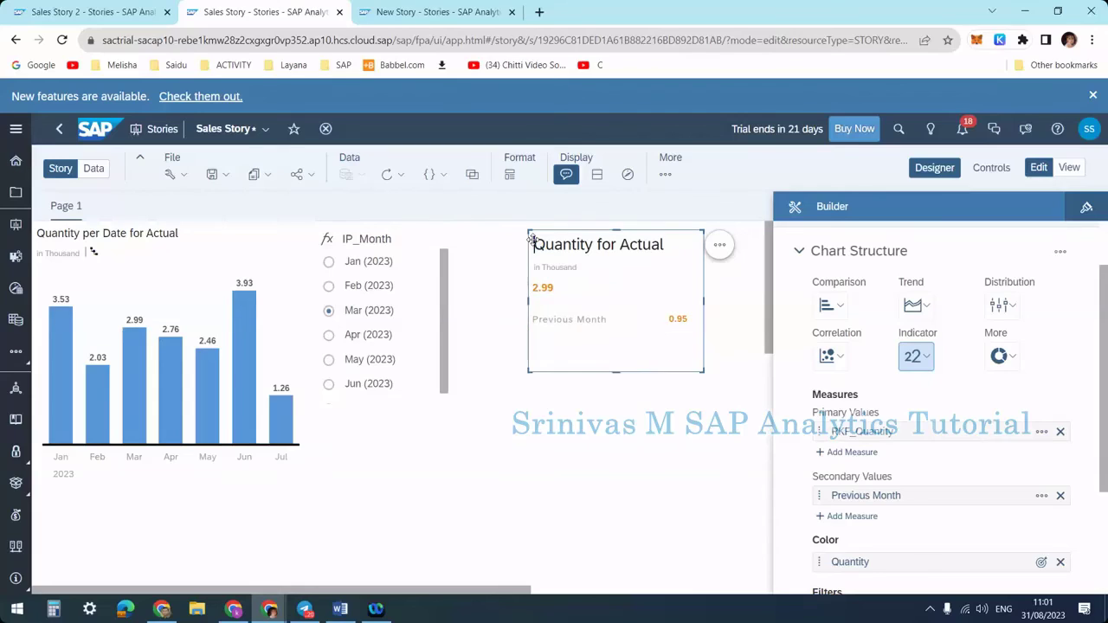
click(573, 293)
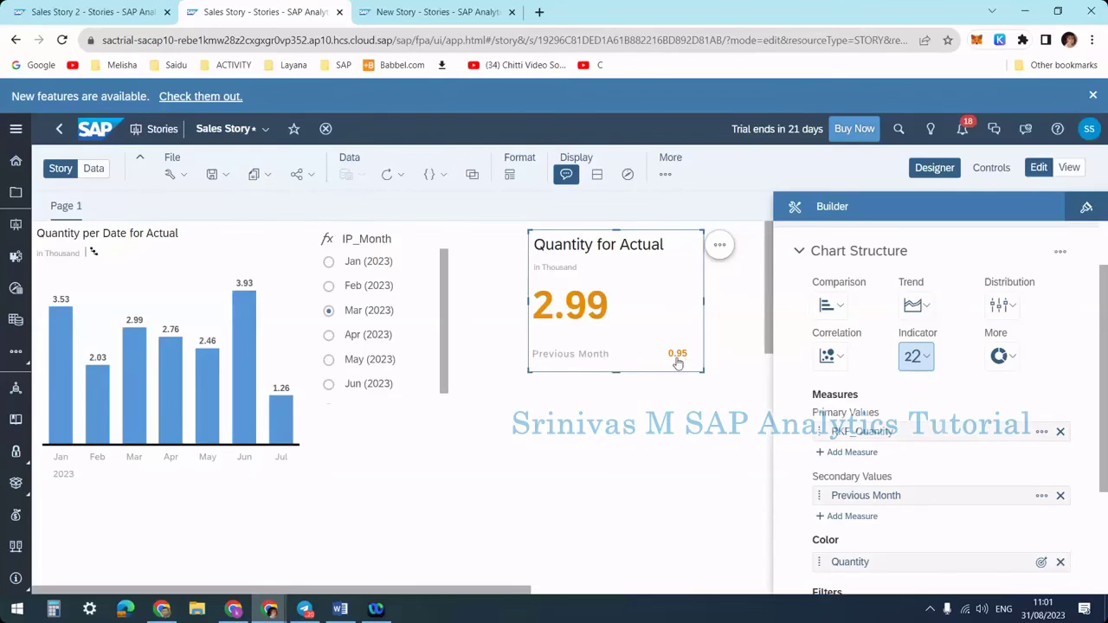
- Edit the Previous Month secondary-value calculation and rename it 'Delta from Prev Month'
click(1042, 495)
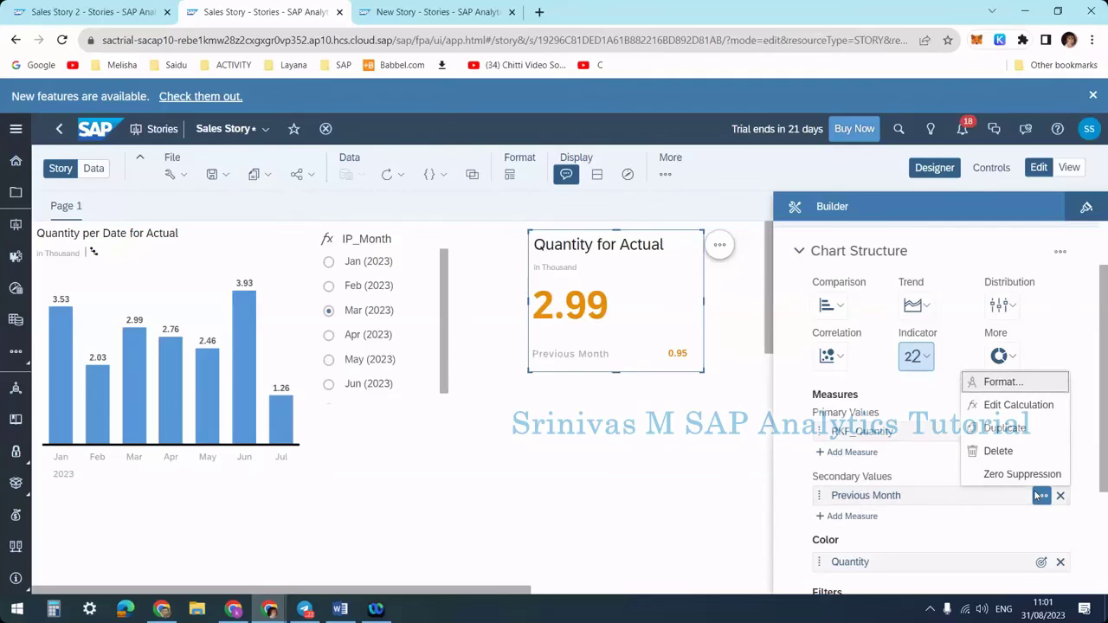
click(1018, 405)
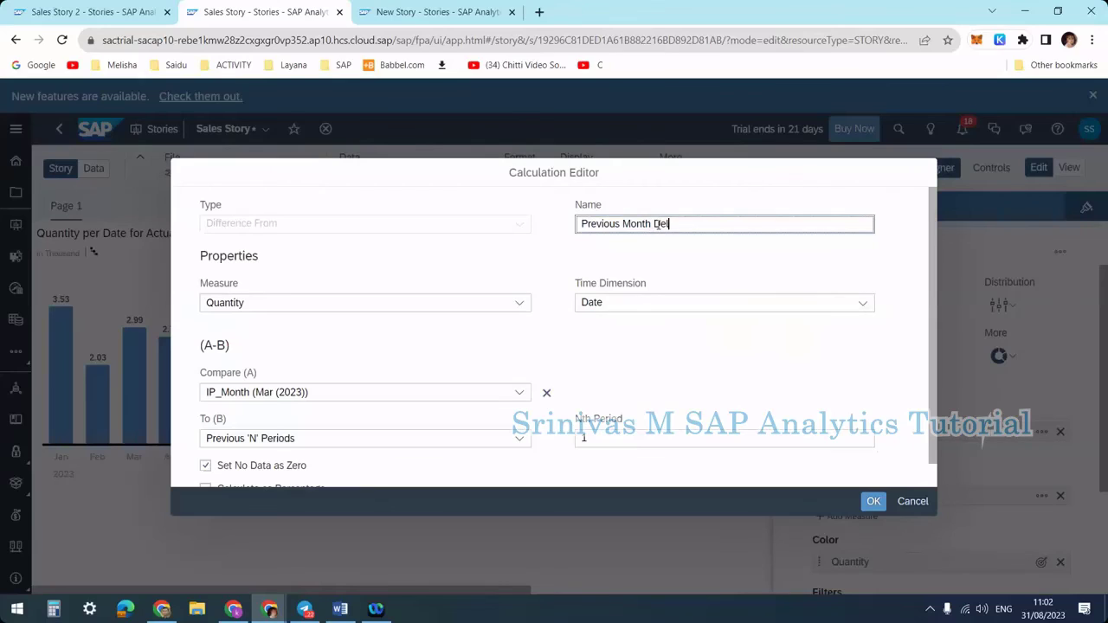
drag(684, 224, 651, 224)
key(BackSpace)
text(Deta)
key(BackSpace)
key(BackSpace)
text(lta fr)
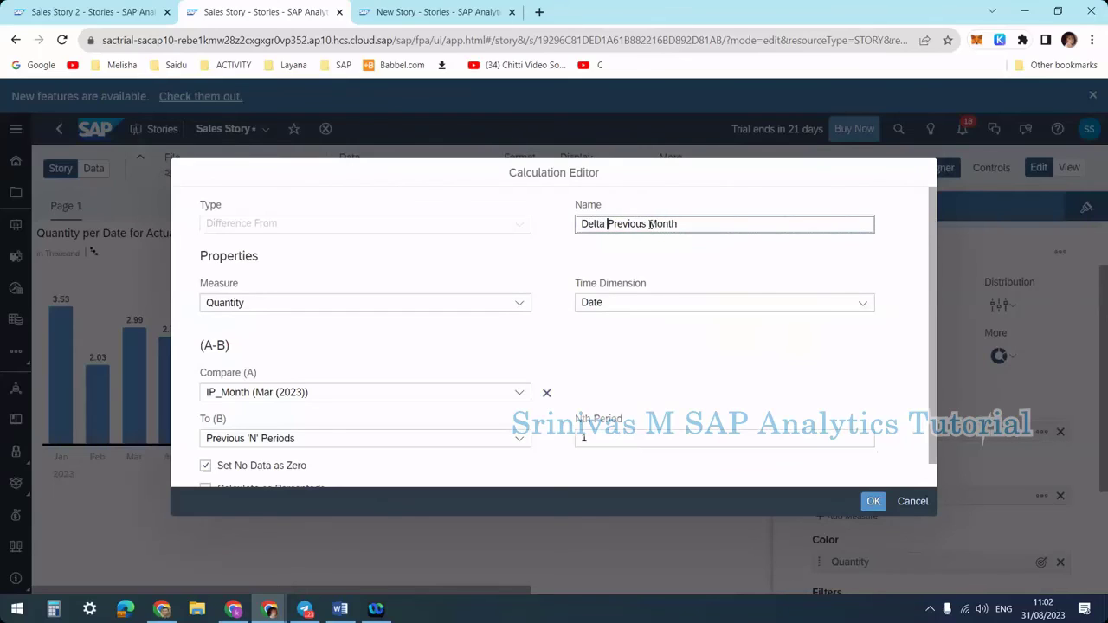
text(m)
click(646, 224)
text(.)
key(Delete)
key(Delete)
key(Delete)
key(Delete)
key(Delete)
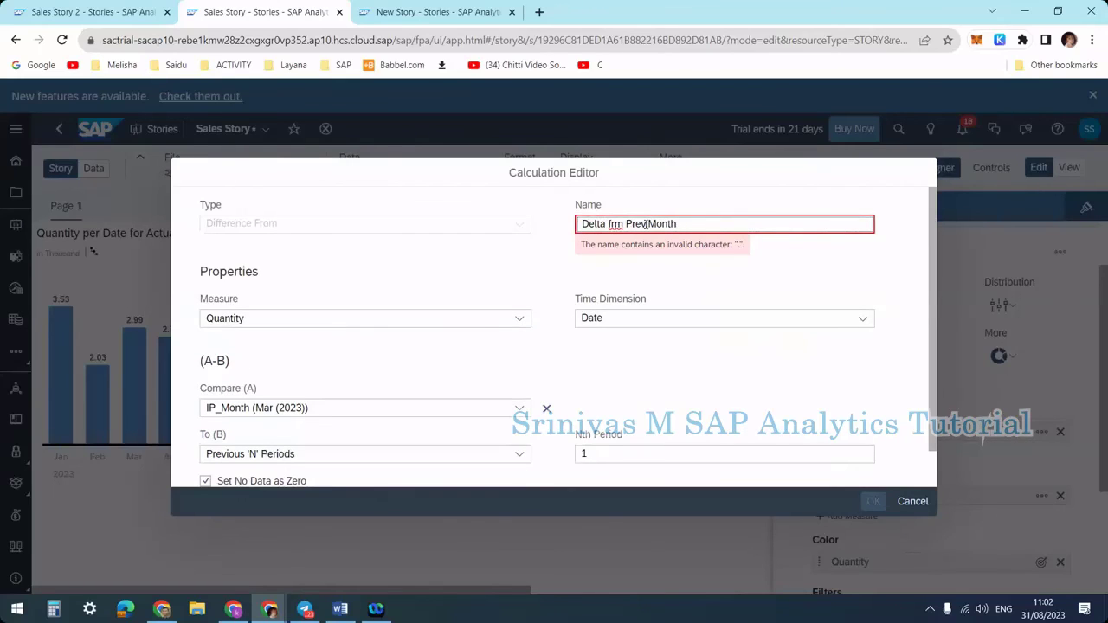
key(BackSpace)
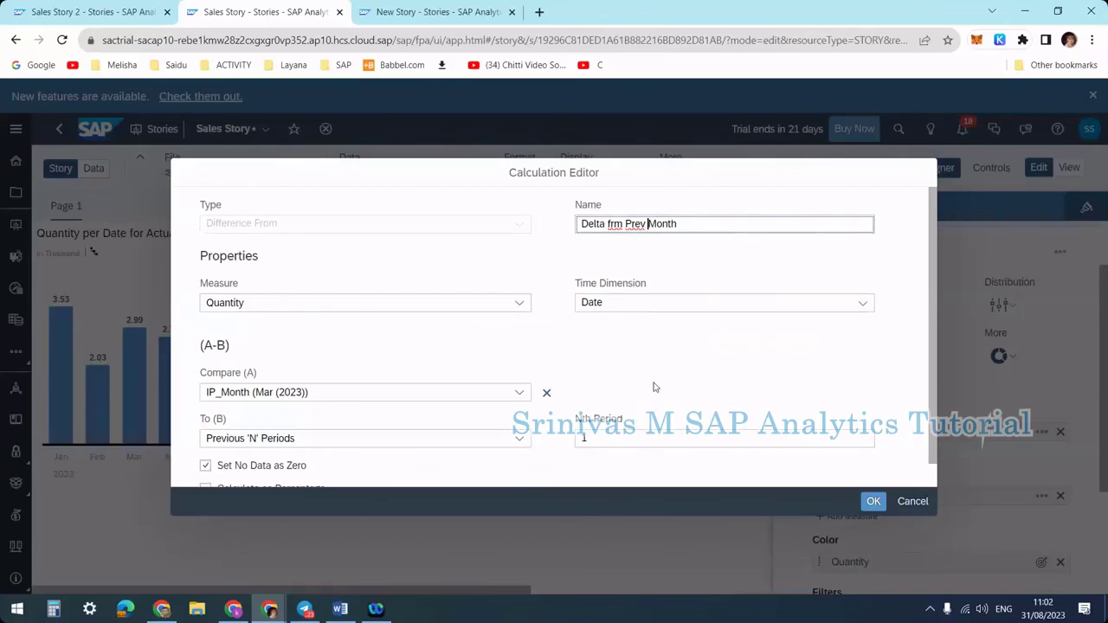
click(616, 223)
text(o)
key(BackSpace)
text(o)
click(876, 501)
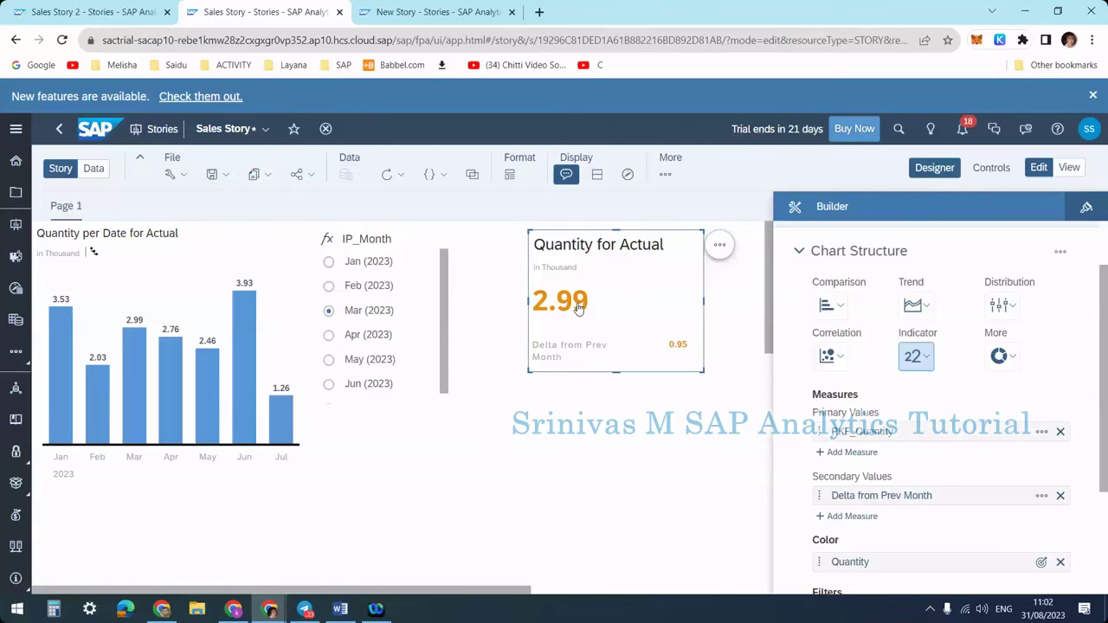
- Pick Feb (2023) in IP_Month, showing 2.03 and -1.50 delta, then reselect the tile
click(365, 342)
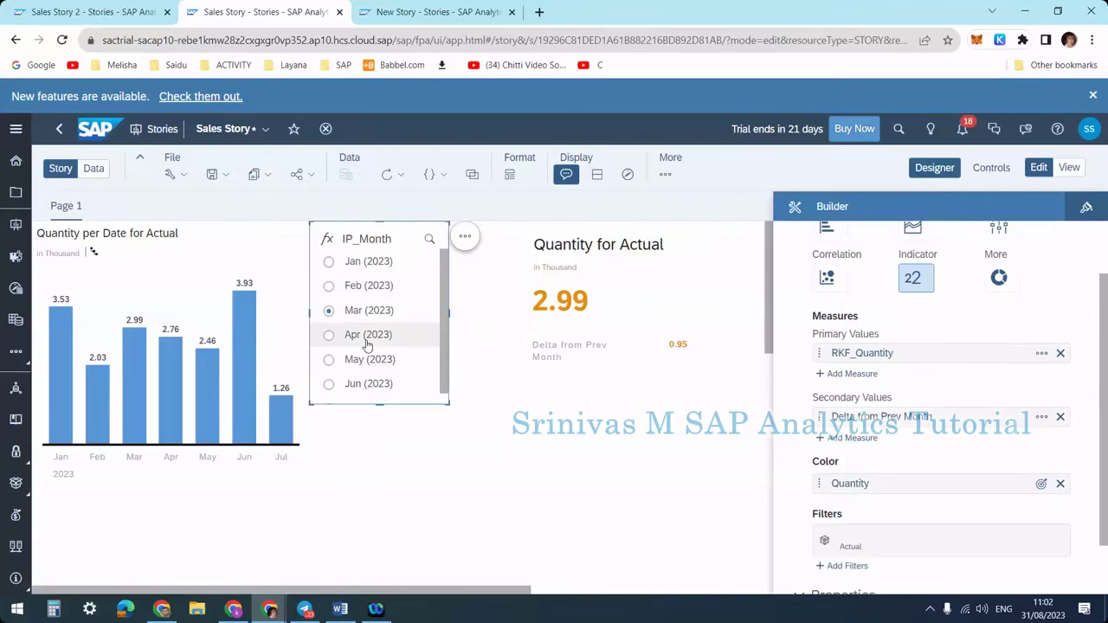
click(367, 345)
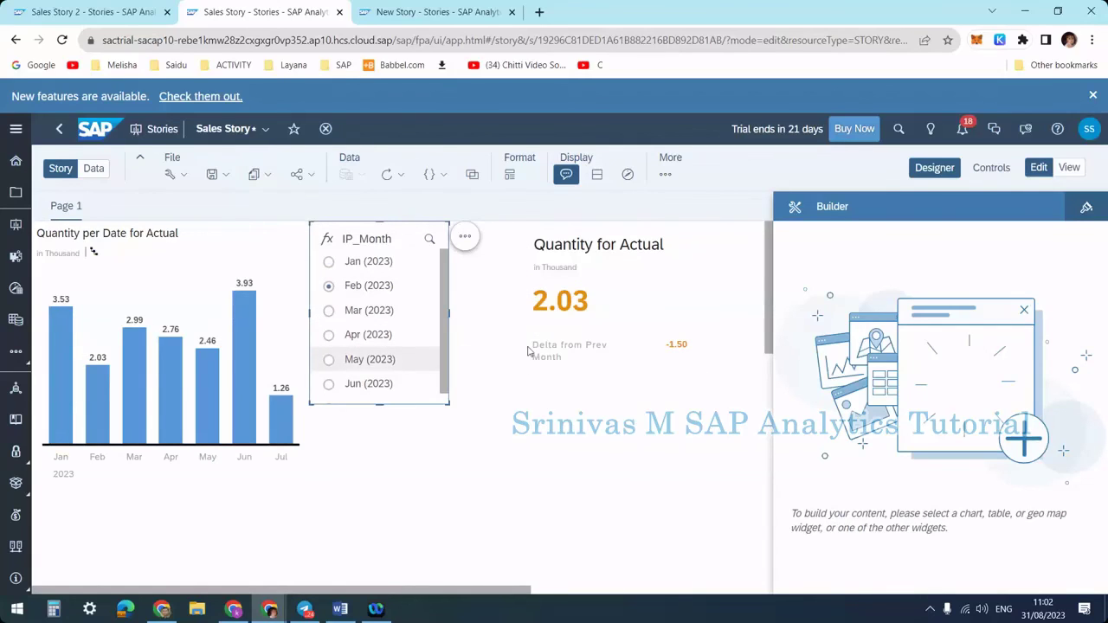
click(655, 300)
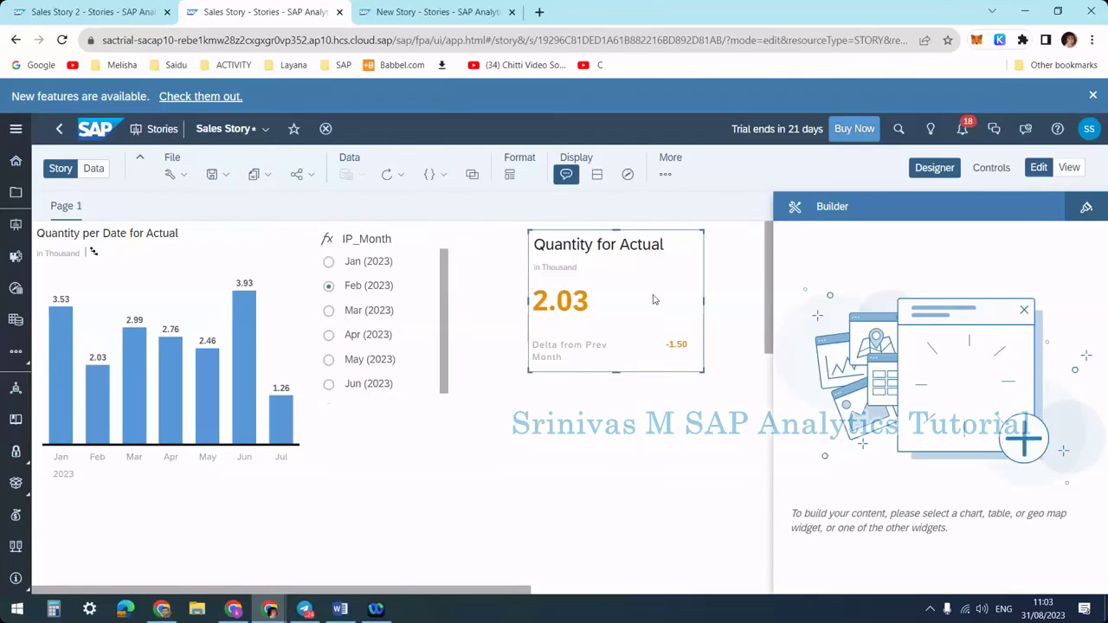
scroll(853, 498, down, 3)
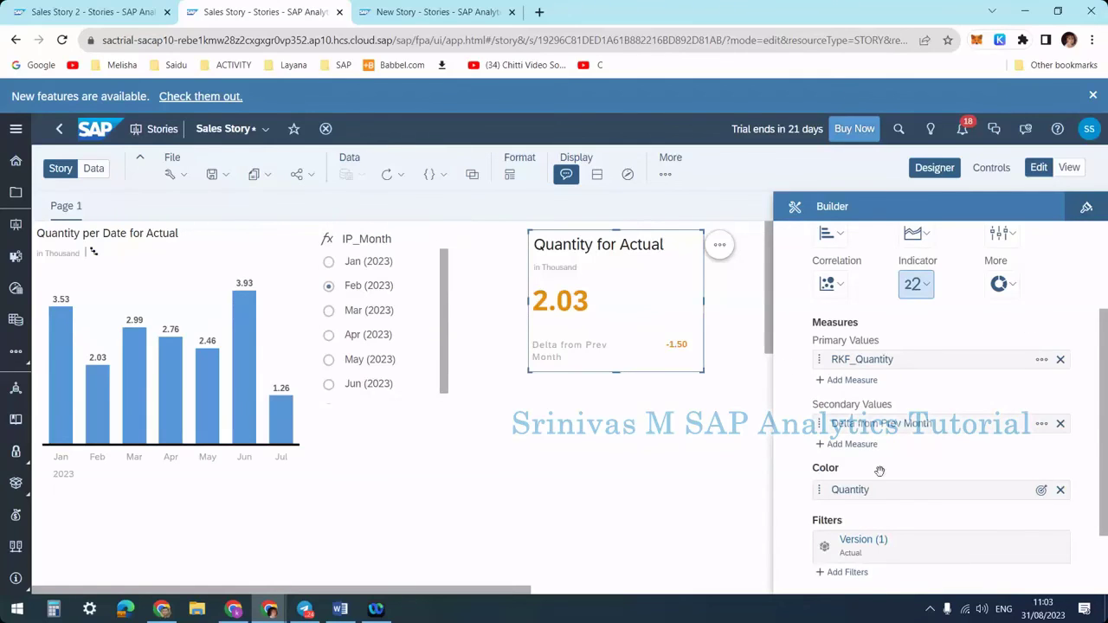
scroll(878, 465, down, 1)
scroll(883, 459, up, 3)
scroll(885, 452, up, 3)
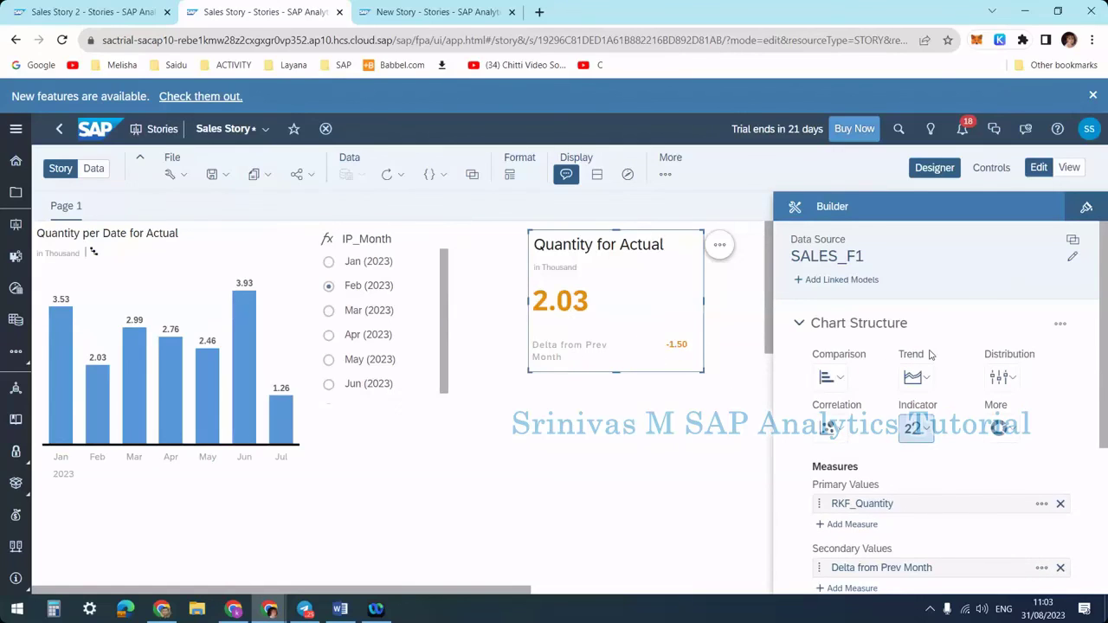
- Show the Quantity for Actual tile's styling panel and review its thousands, 2-decimal number format
click(1087, 208)
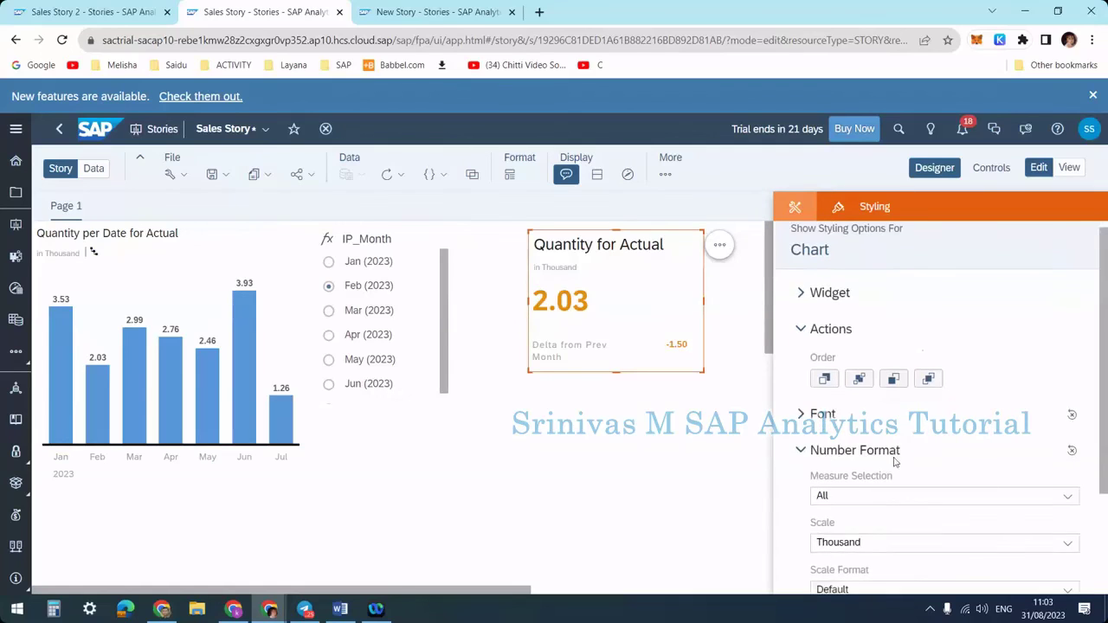
scroll(874, 437, down, 2)
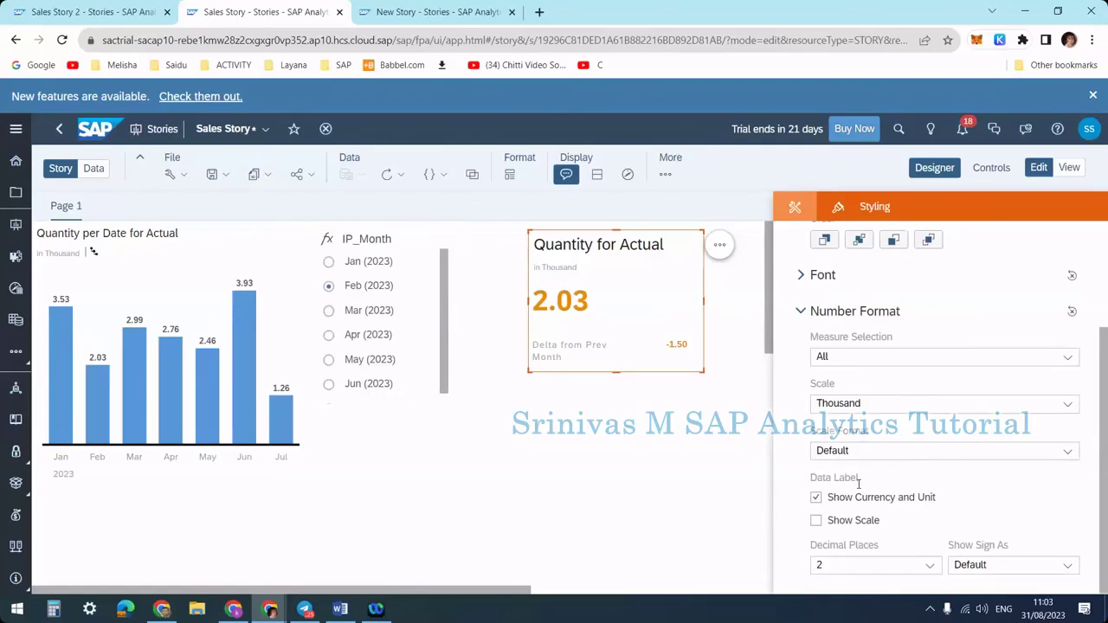
scroll(822, 348, up, 1)
scroll(825, 386, up, 1)
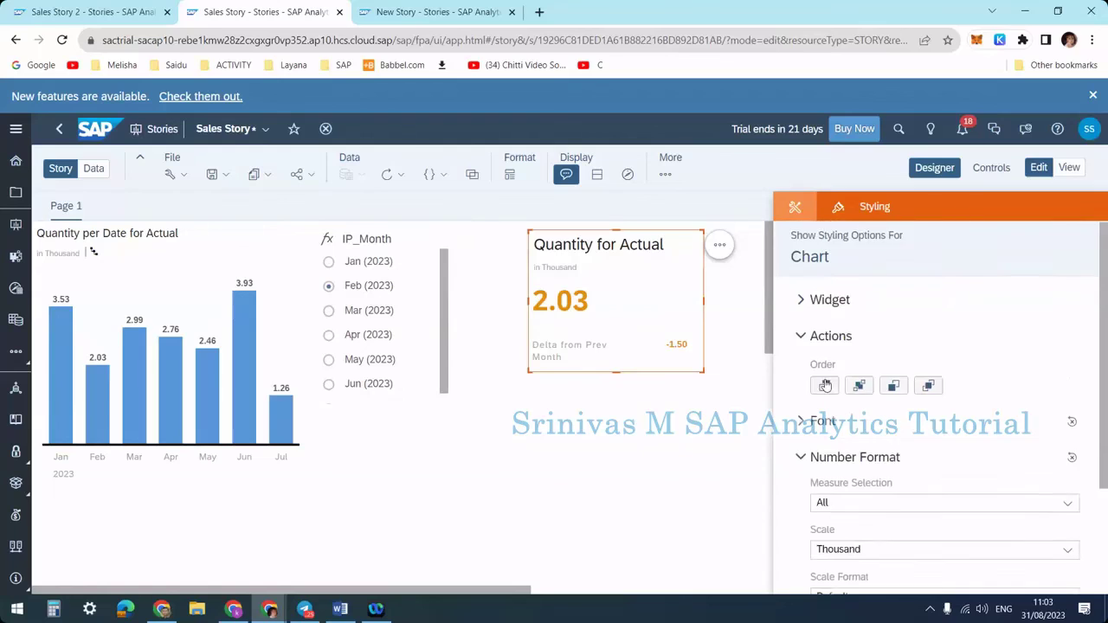